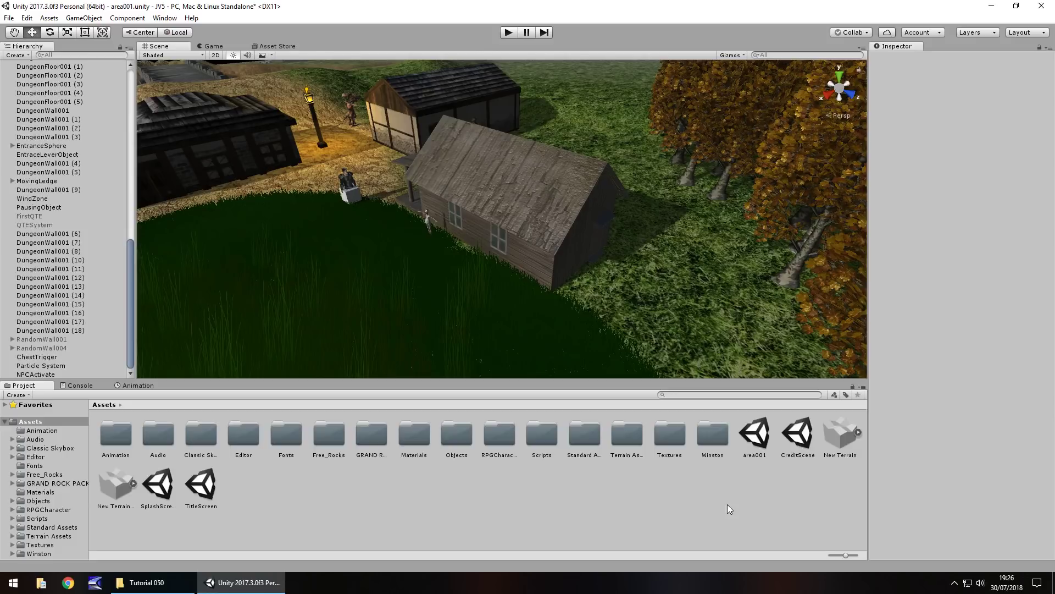
# Add a Light Probe Group to the scene near the statue in the village.
pyautogui.scroll(8, 430, 299)
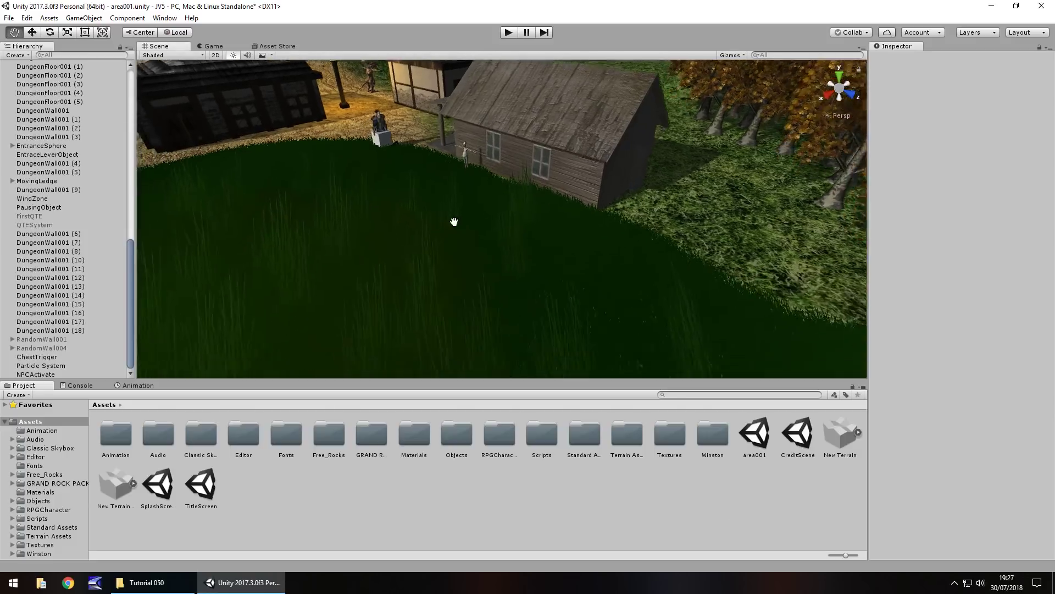
pyautogui.scroll(-10, 427, 263)
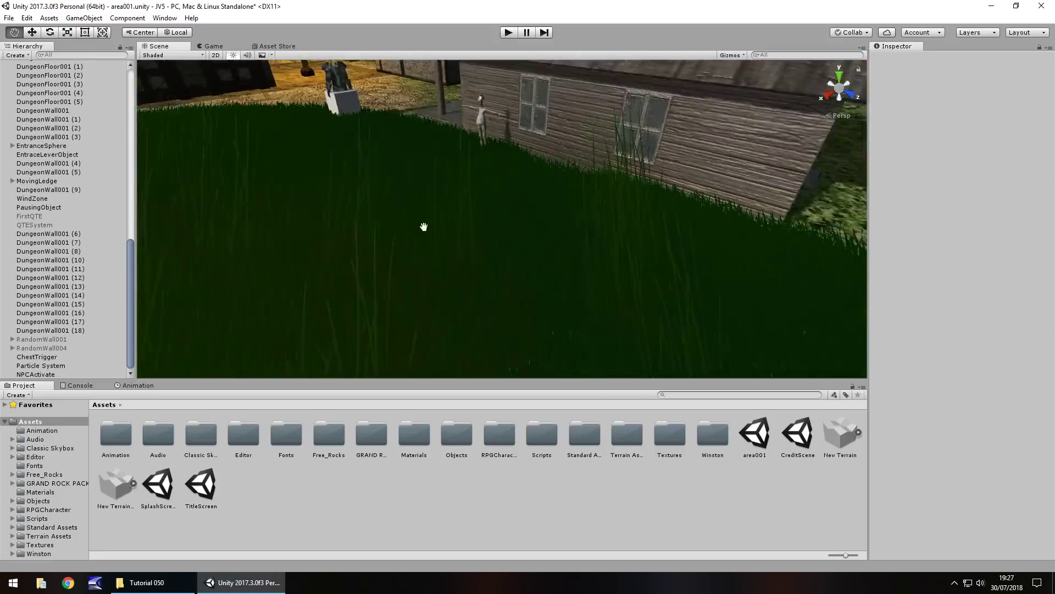
pyautogui.scroll(-3, 490, 268)
pyautogui.moveTo(463, 279); pyautogui.dragTo(492, 281, button='right')
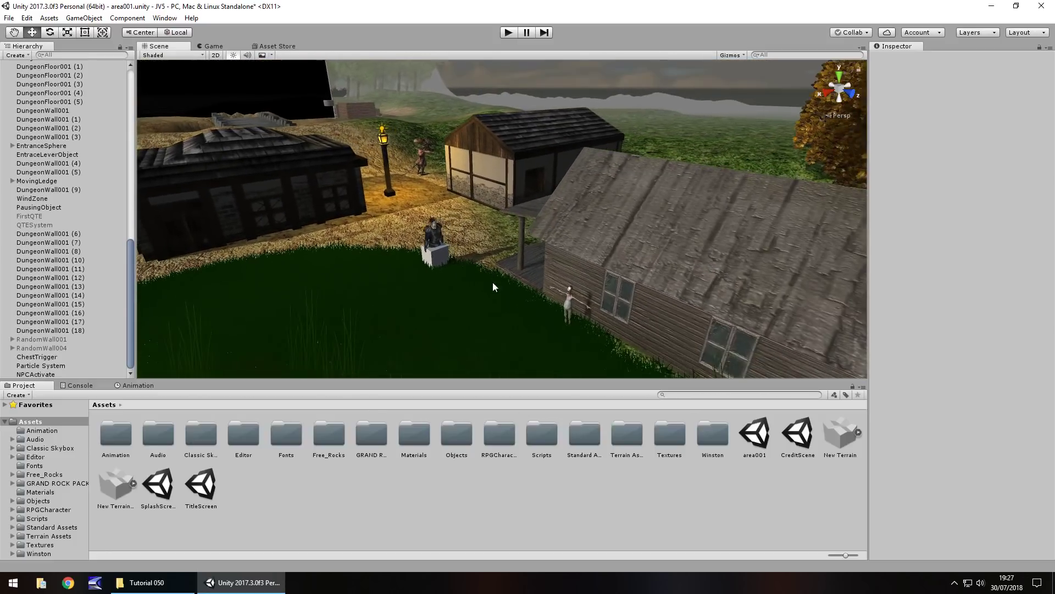
pyautogui.moveTo(418, 270); pyautogui.dragTo(474, 275, button='right')
pyautogui.keyDown('alt'); pyautogui.moveTo(422, 275); pyautogui.dragTo(447, 256); pyautogui.keyUp('alt')
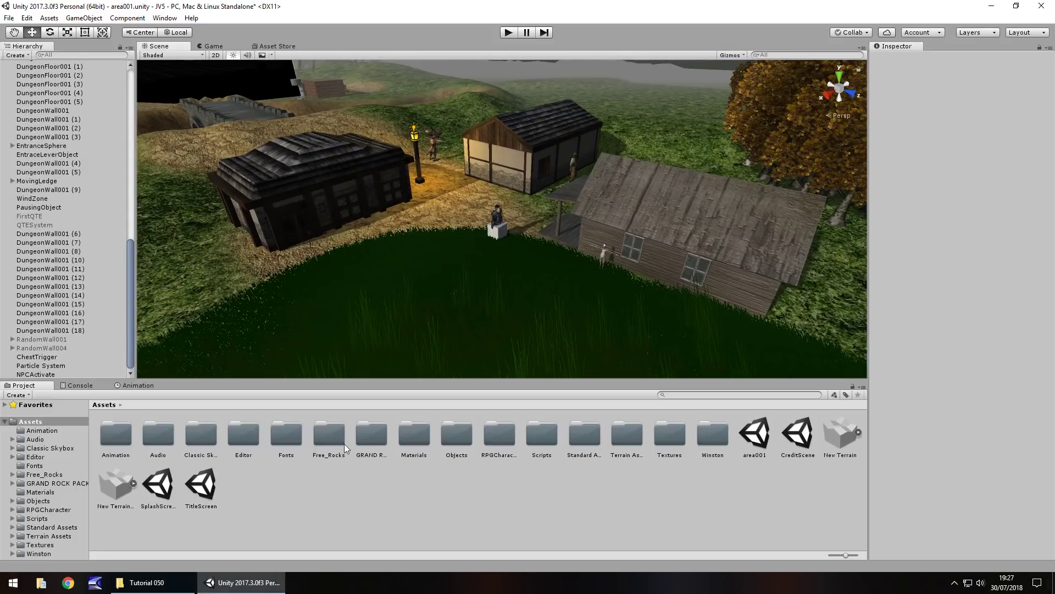
pyautogui.click(84, 18)
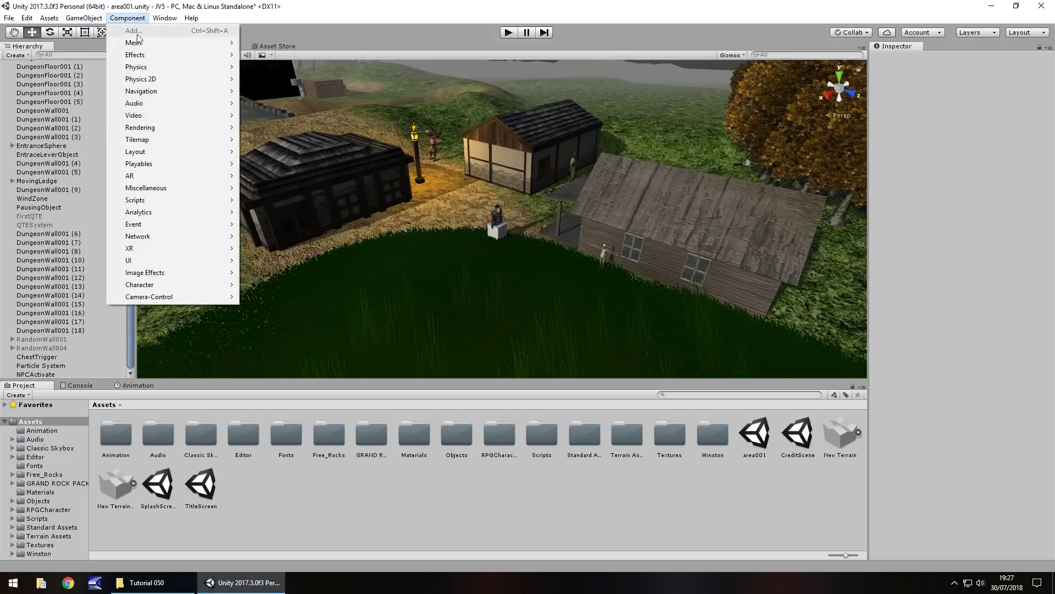
pyautogui.moveTo(147, 92)
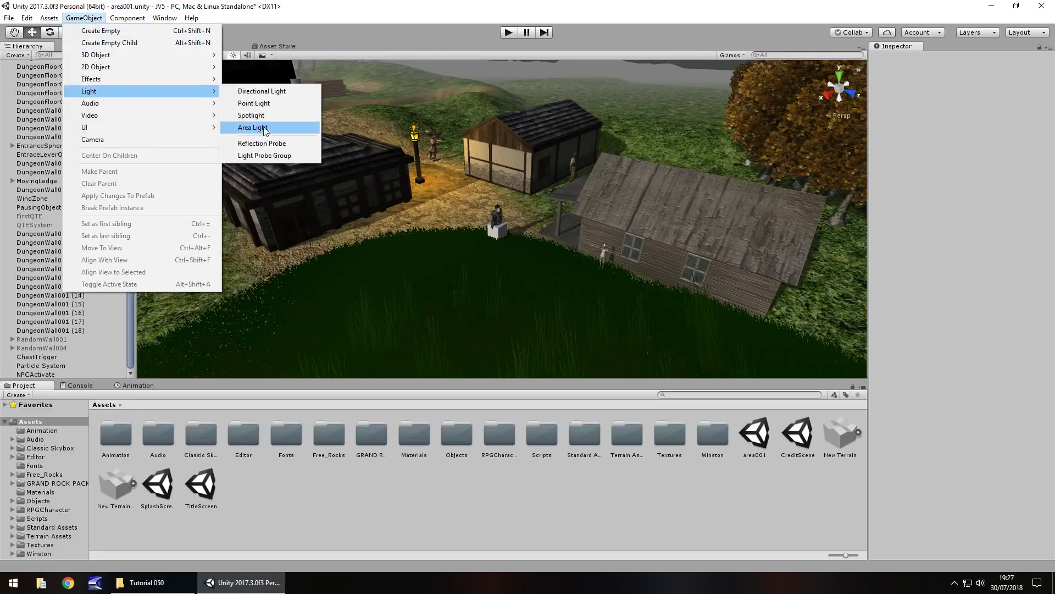
pyautogui.click(268, 156)
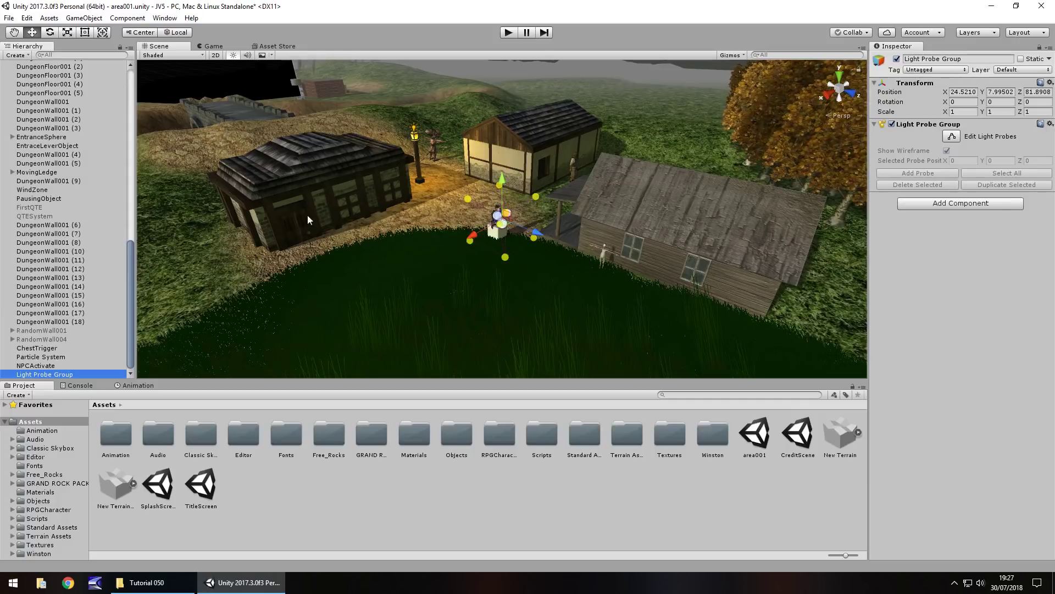
# Edit the group's light probes, moving one up beside the dark-roofed house, one to the grass edge, and one across the grass to about Z 6.79.
pyautogui.click(952, 136)
pyautogui.click(468, 199)
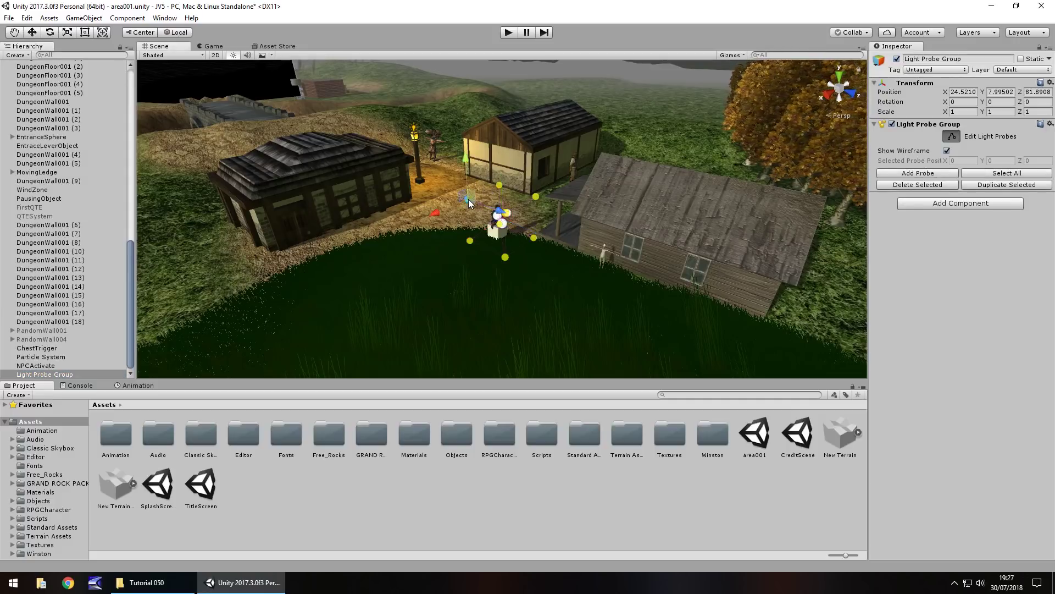
pyautogui.moveTo(470, 198); pyautogui.dragTo(381, 173)
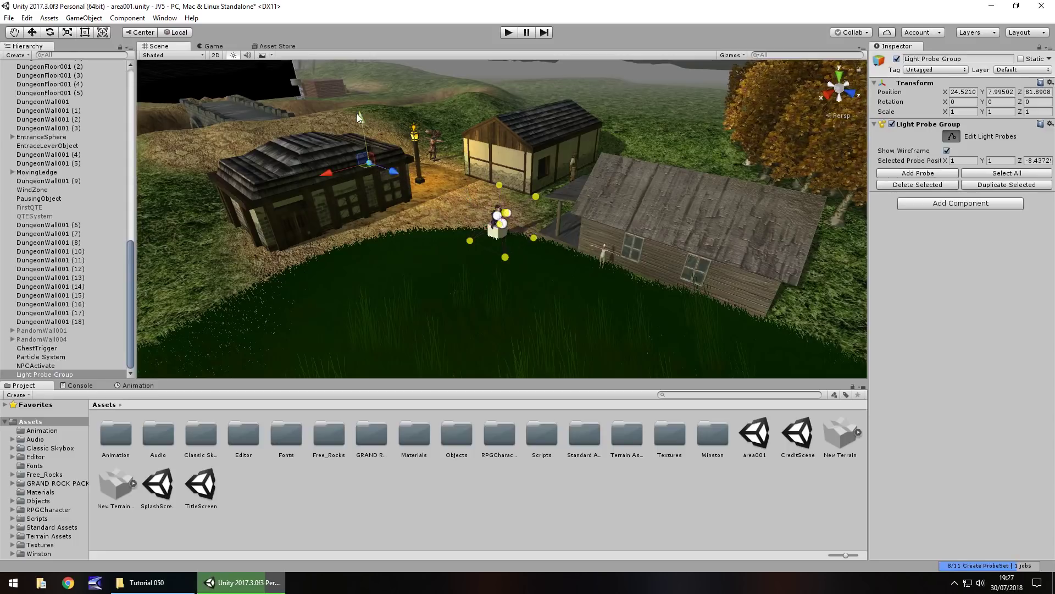
pyautogui.click(470, 240)
pyautogui.moveTo(470, 261); pyautogui.dragTo(229, 263)
pyautogui.moveTo(505, 258); pyautogui.dragTo(653, 297)
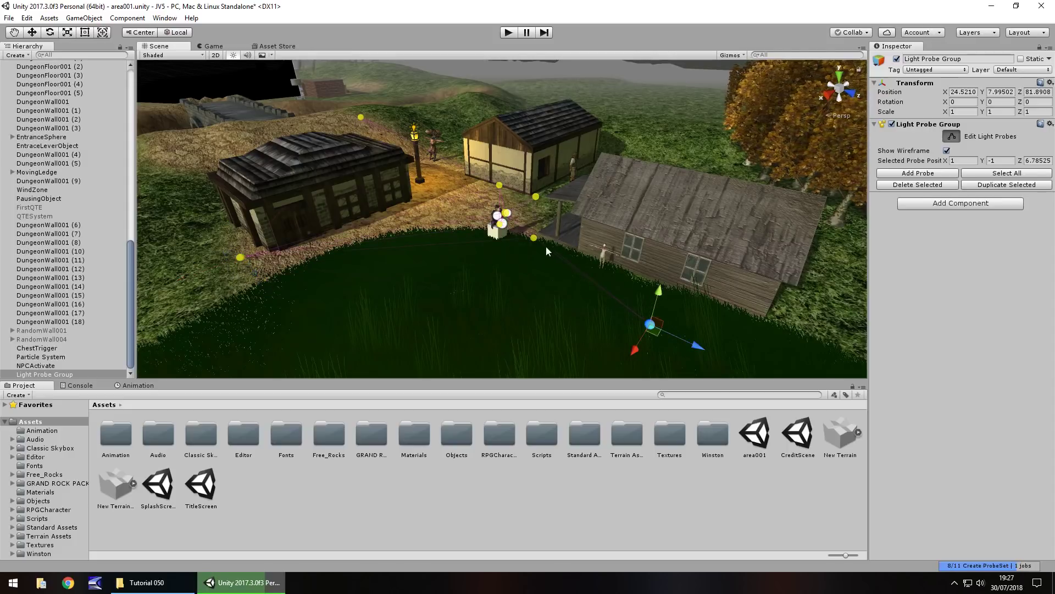
# Move one light probe out by the autumn trees and raise it to about X -7.48, Y 4.46, Z 6.53.
pyautogui.click(535, 195)
pyautogui.moveTo(520, 208); pyautogui.dragTo(733, 199)
pyautogui.moveTo(727, 144); pyautogui.dragTo(739, 94)
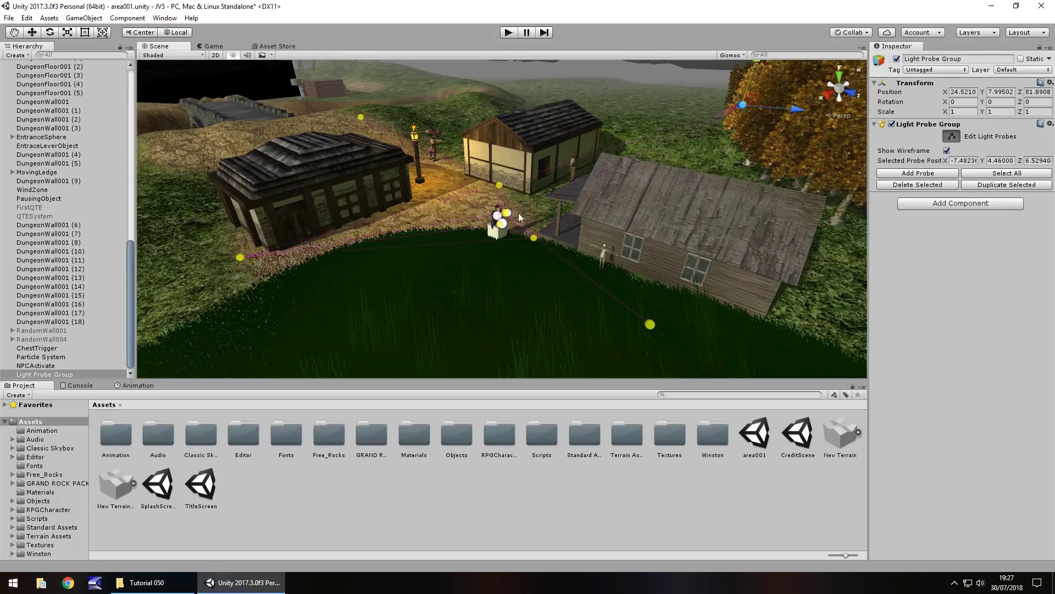
# Spread further light probes outward from the cluster around the statue.
pyautogui.moveTo(666, 242); pyautogui.dragTo(585, 248, button='right')
pyautogui.moveTo(585, 248); pyautogui.dragTo(468, 220, button='middle')
pyautogui.click(445, 187)
pyautogui.moveTo(443, 144); pyautogui.dragTo(440, 109)
pyautogui.click(495, 220)
pyautogui.moveTo(452, 231); pyautogui.dragTo(311, 261)
pyautogui.click(476, 204)
pyautogui.moveTo(533, 170); pyautogui.dragTo(402, 190, button='right')
# Lower one inner light probe to about Y -3.91 and move the probe above it to about X -12.03.
pyautogui.moveTo(581, 229); pyautogui.dragTo(397, 165, button='right')
pyautogui.moveTo(433, 172); pyautogui.dragTo(444, 240, button='middle')
pyautogui.moveTo(409, 258); pyautogui.dragTo(449, 230, button='right')
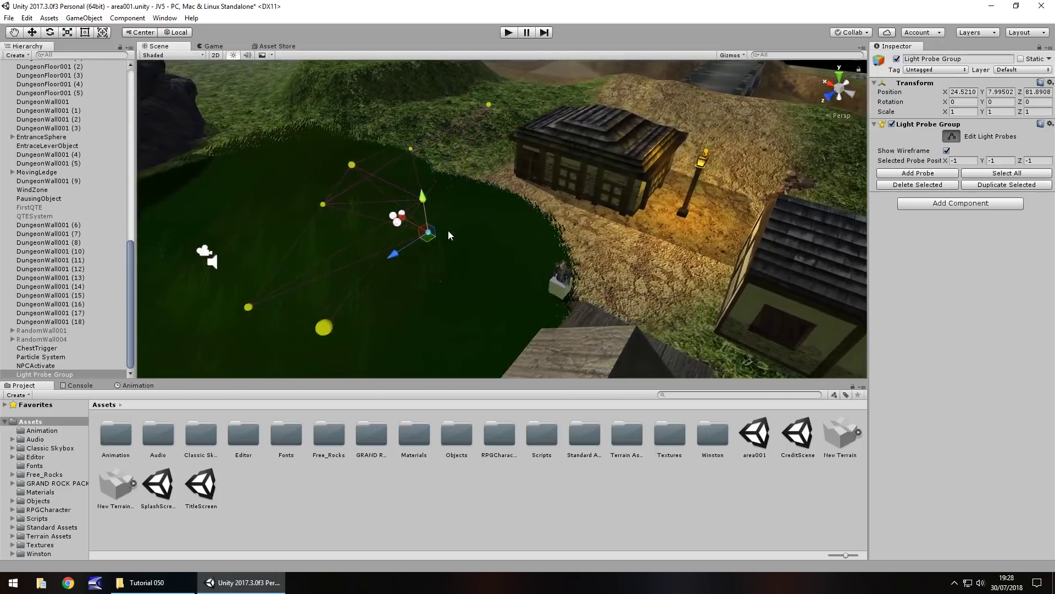
pyautogui.moveTo(450, 230); pyautogui.dragTo(374, 203, button='middle')
pyautogui.moveTo(357, 200); pyautogui.dragTo(400, 233)
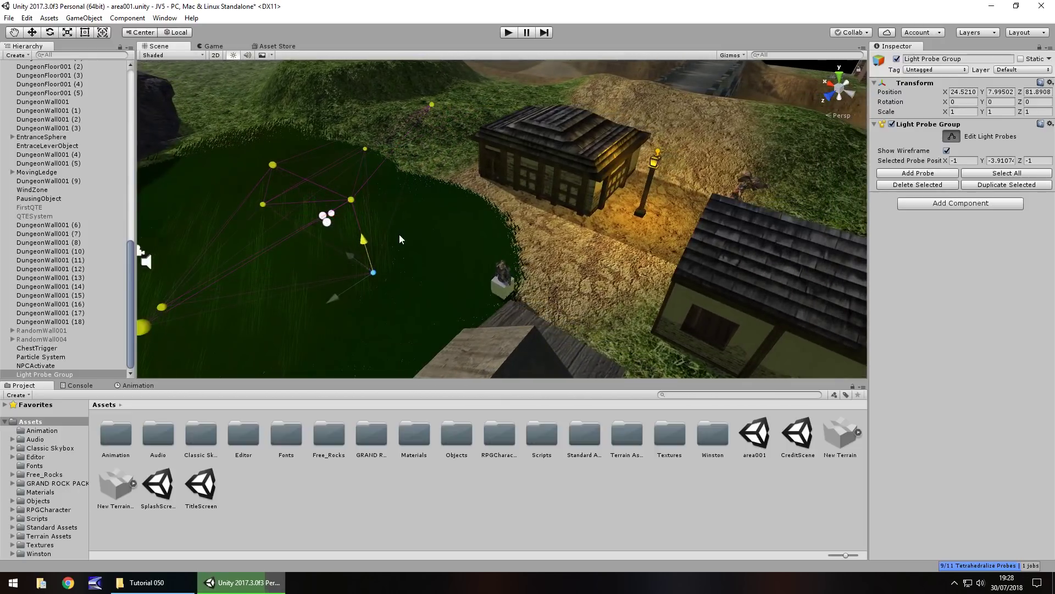
pyautogui.click(352, 201)
pyautogui.moveTo(331, 189); pyautogui.dragTo(501, 294)
pyautogui.moveTo(344, 216); pyautogui.dragTo(408, 217, button='right')
pyautogui.moveTo(408, 218)
pyautogui.keyDown('alt'); pyautogui.mouseDown()
pyautogui.moveTo(404, 191)
pyautogui.moveTo(391, 226)
pyautogui.mouseUp(); pyautogui.keyUp('alt')
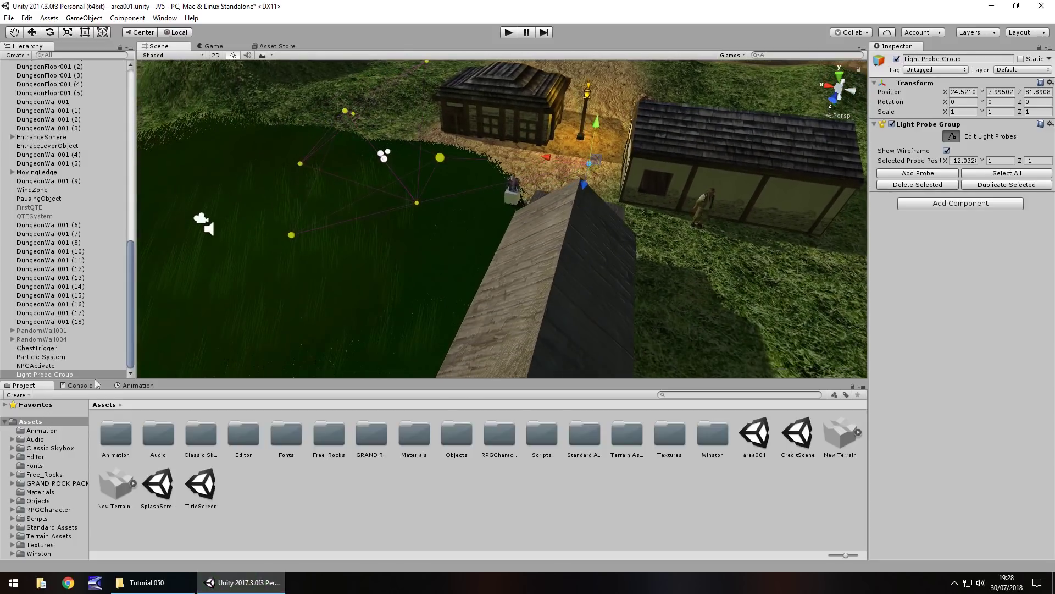
# Leave probe editing for the Light Probe Group so the whole group can be moved.
pyautogui.click(55, 374)
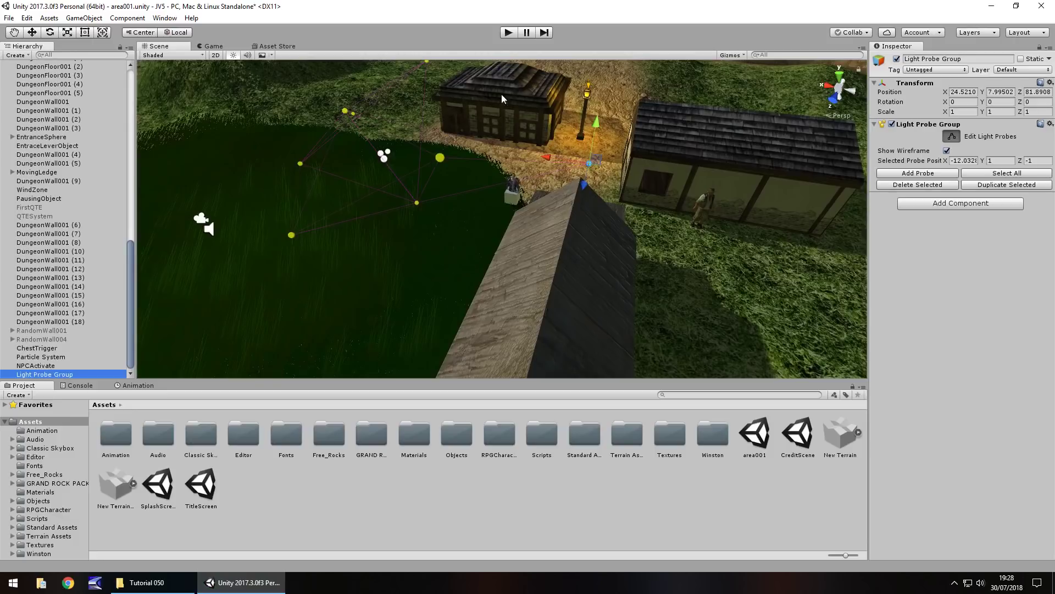
pyautogui.click(951, 137)
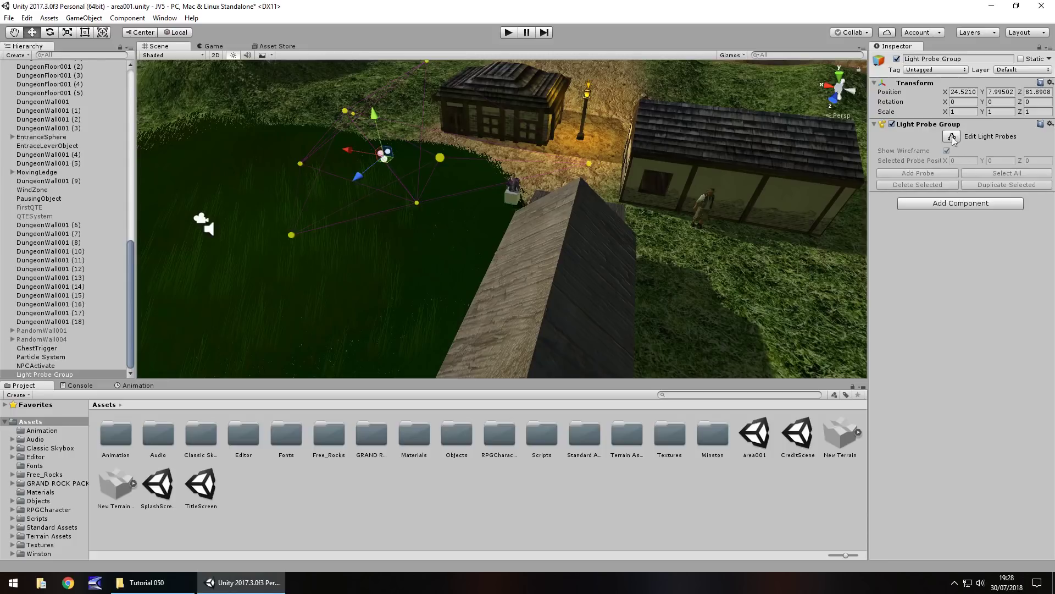
pyautogui.click(292, 234)
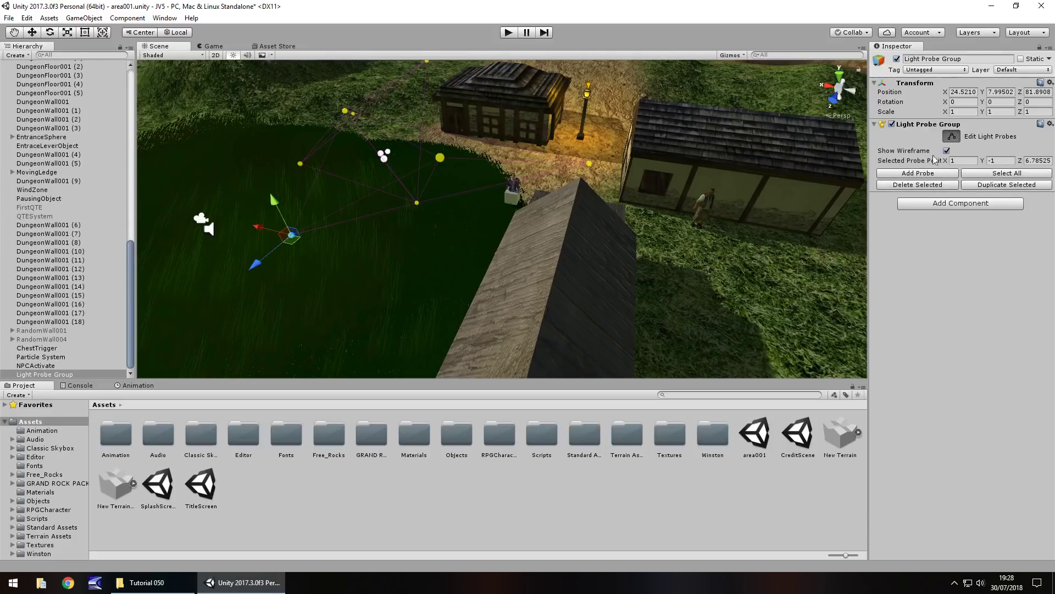
pyautogui.click(952, 138)
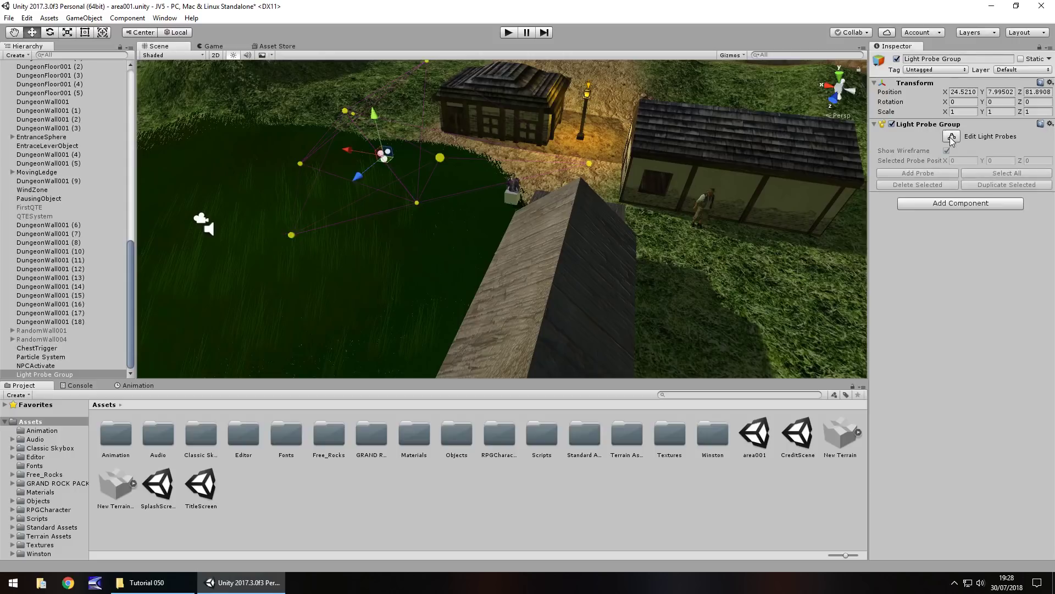
# Move the entire Light Probe Group to about X 13.87, Z 66.42, near the street lamp.
pyautogui.moveTo(360, 176); pyautogui.dragTo(459, 102)
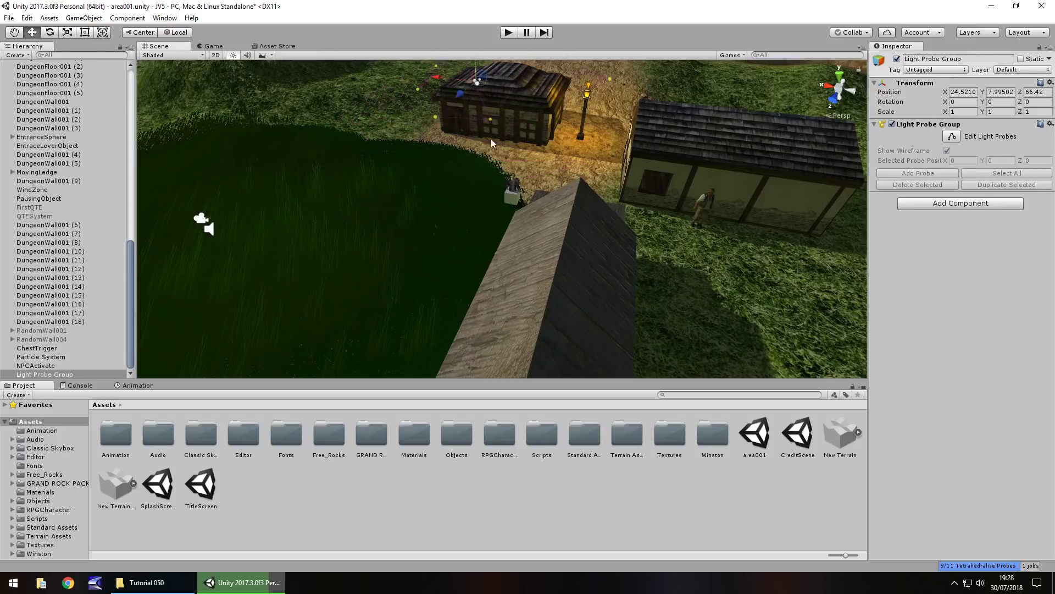
pyautogui.moveTo(493, 133); pyautogui.dragTo(508, 94, button='right')
pyautogui.moveTo(428, 149); pyautogui.dragTo(514, 166)
pyautogui.press('f')
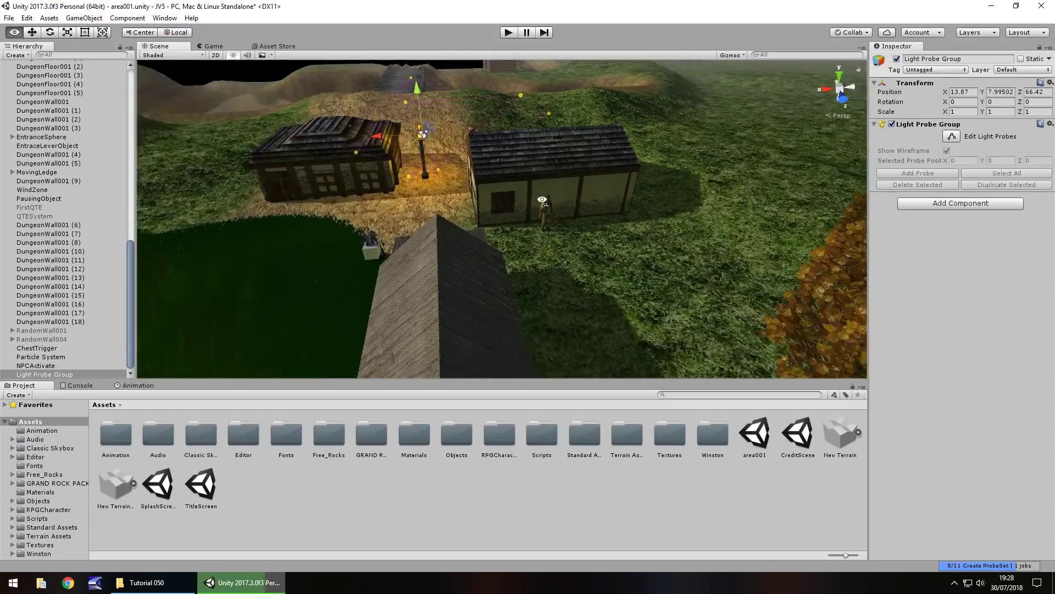
# Disable and re-enable the Light Probe Group to compare the lighting on the village buildings.
pyautogui.scroll(5, 564, 207)
pyautogui.moveTo(330, 379); pyautogui.dragTo(215, 304, button='middle')
pyautogui.click(897, 59)
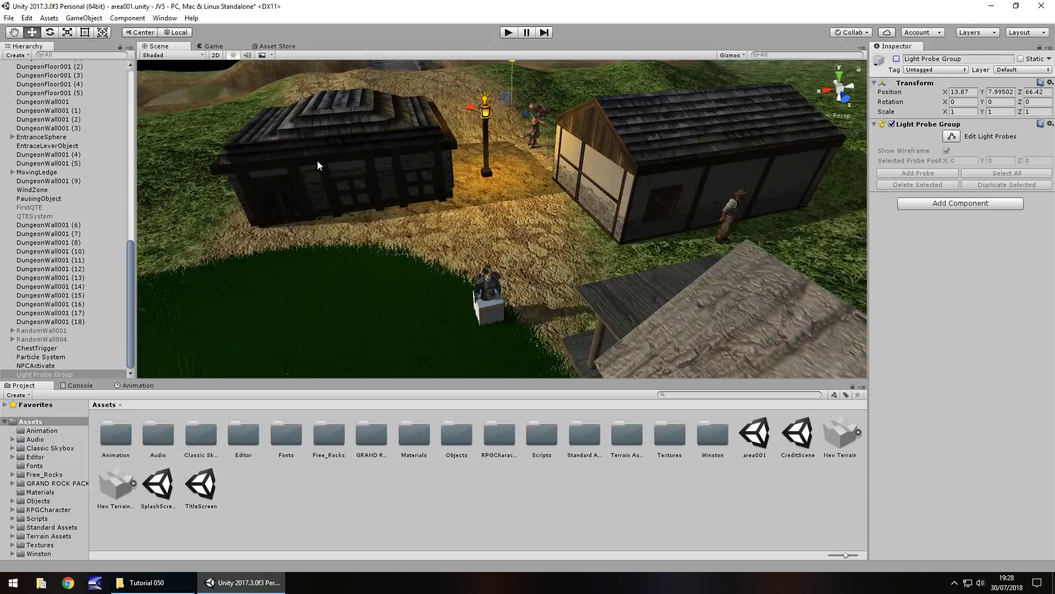
pyautogui.click(896, 59)
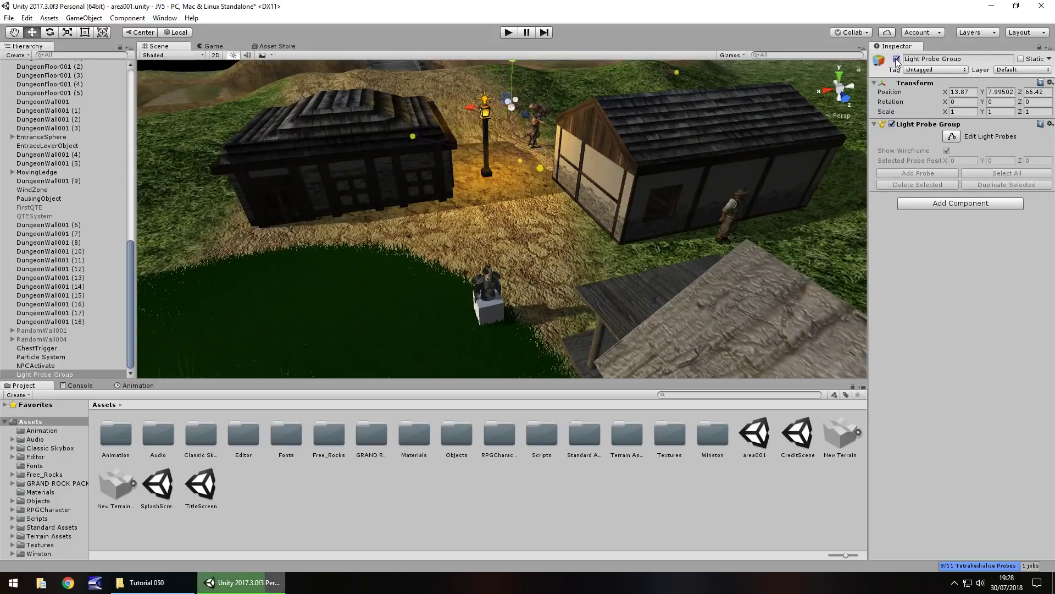
# Add a Reflection Probe to the scene in the village.
pyautogui.moveTo(382, 218); pyautogui.dragTo(451, 223, button='right')
pyautogui.moveTo(349, 245); pyautogui.dragTo(416, 223, button='middle')
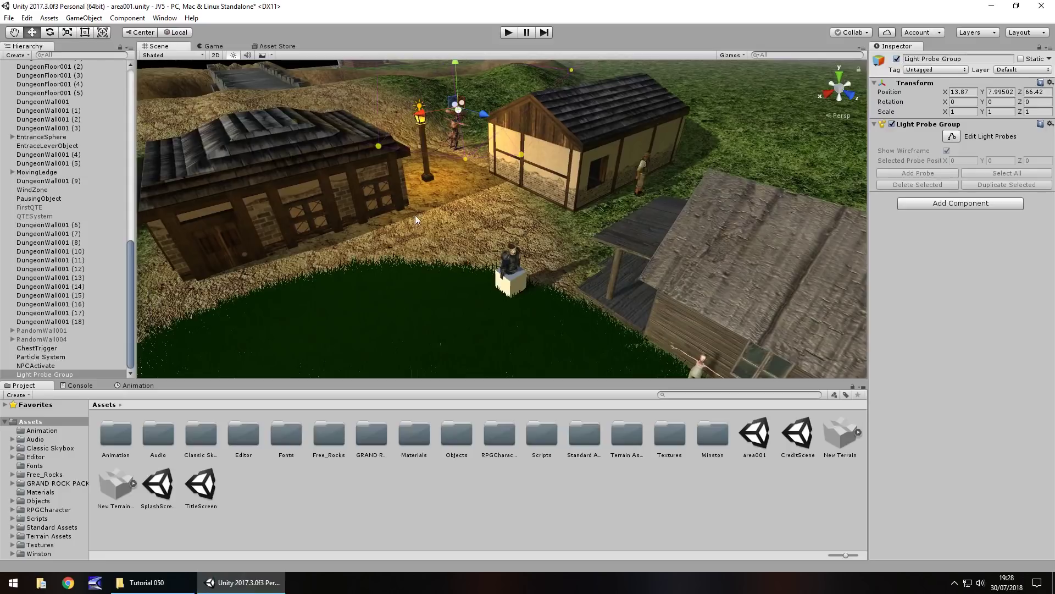
pyautogui.click(88, 18)
pyautogui.moveTo(99, 91)
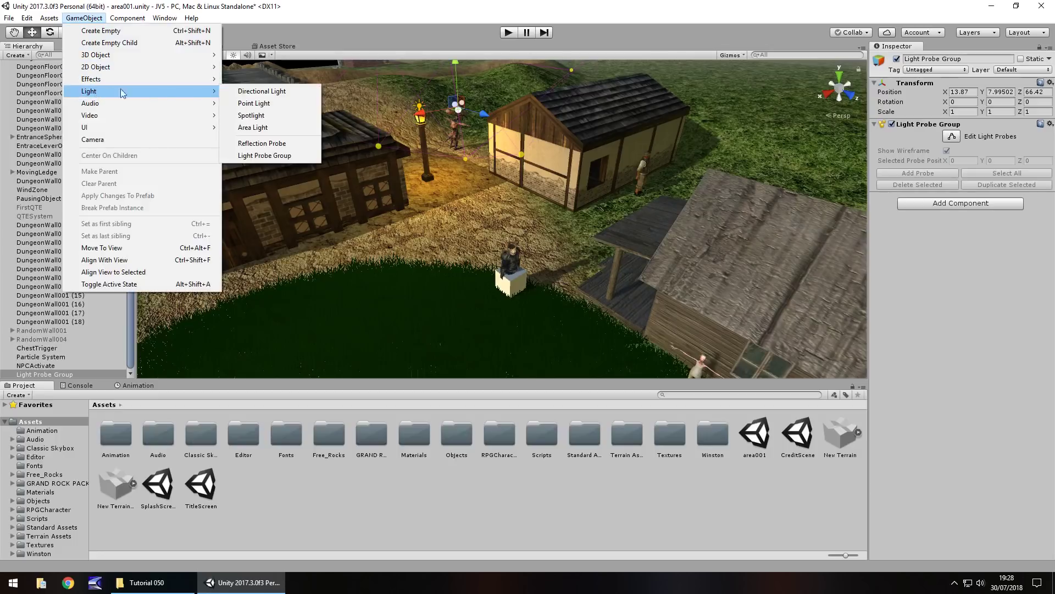
pyautogui.click(264, 144)
# Move the Reflection Probe to about Z 68.69 beside the street lamp and set its type to Realtime.
pyautogui.moveTo(577, 285); pyautogui.dragTo(603, 217, button='right')
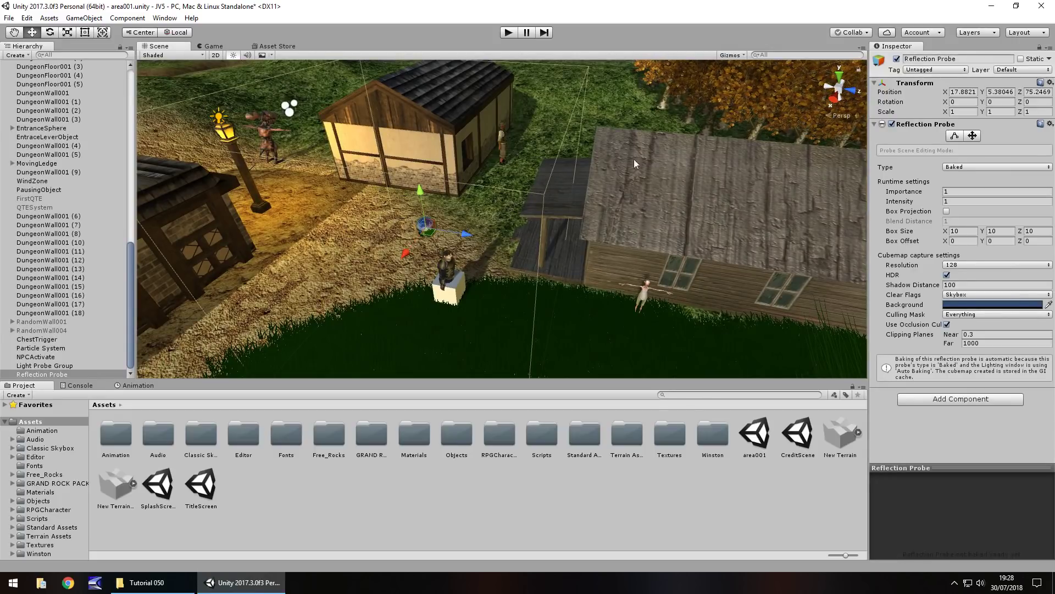
pyautogui.moveTo(466, 236); pyautogui.dragTo(332, 210)
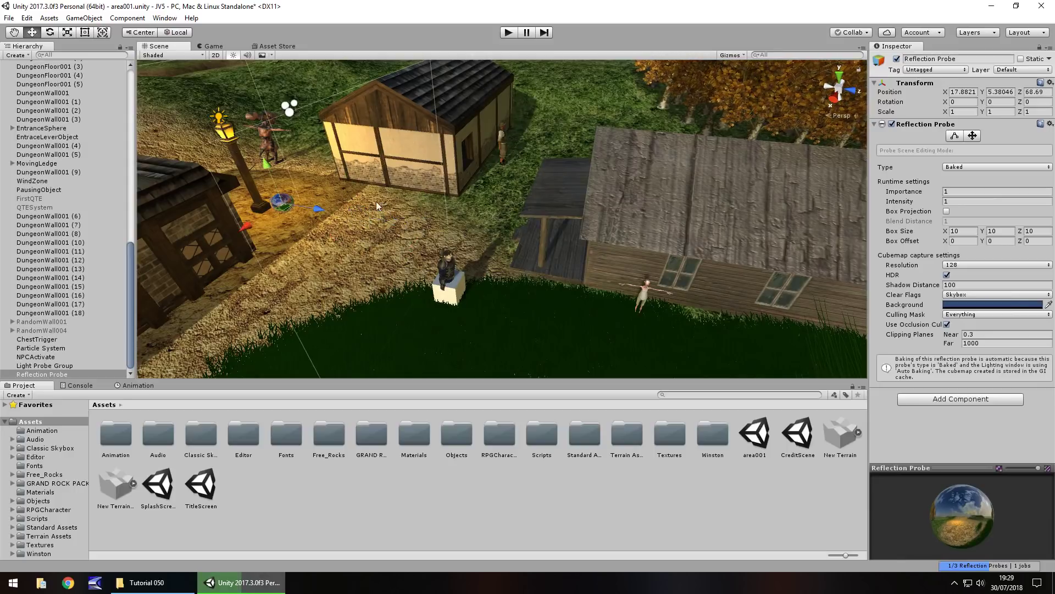
pyautogui.moveTo(421, 207); pyautogui.dragTo(358, 207, button='right')
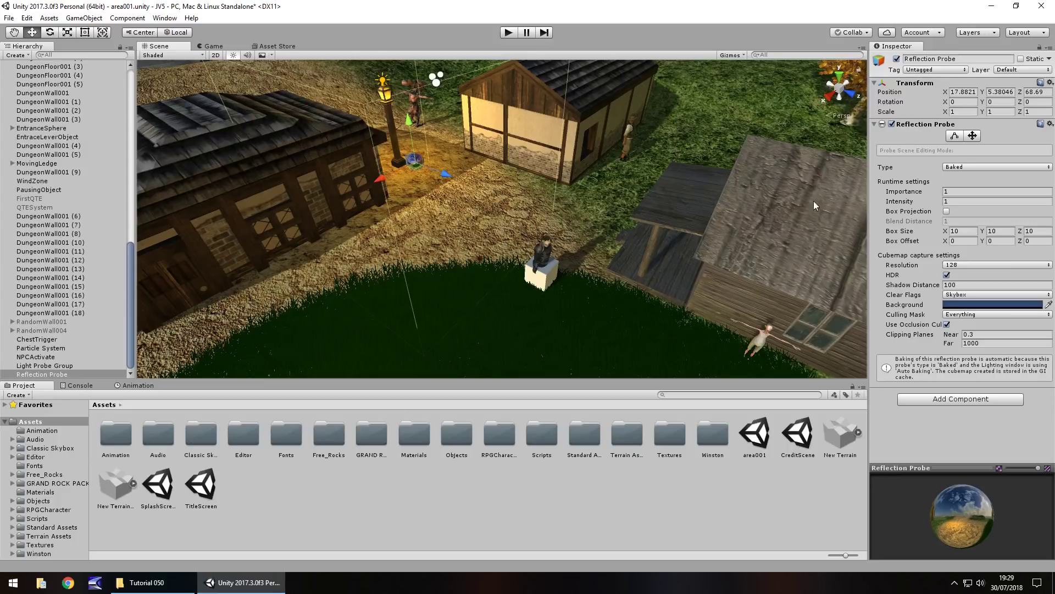
pyautogui.click(966, 167)
pyautogui.click(983, 204)
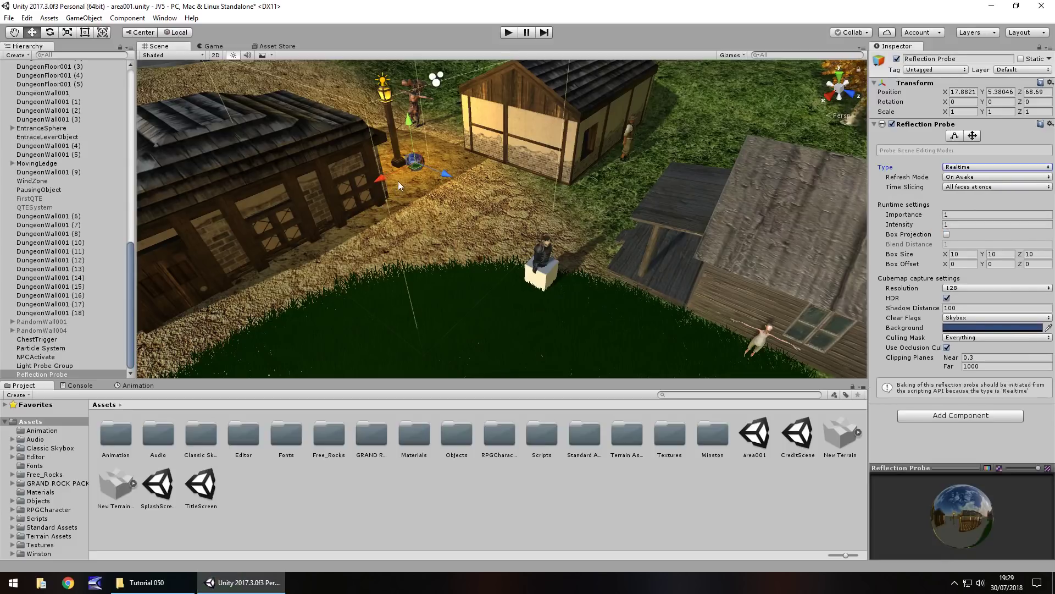
# Examine the Reflection Probe's mirrored sphere close up and its surroundings.
pyautogui.press('f')
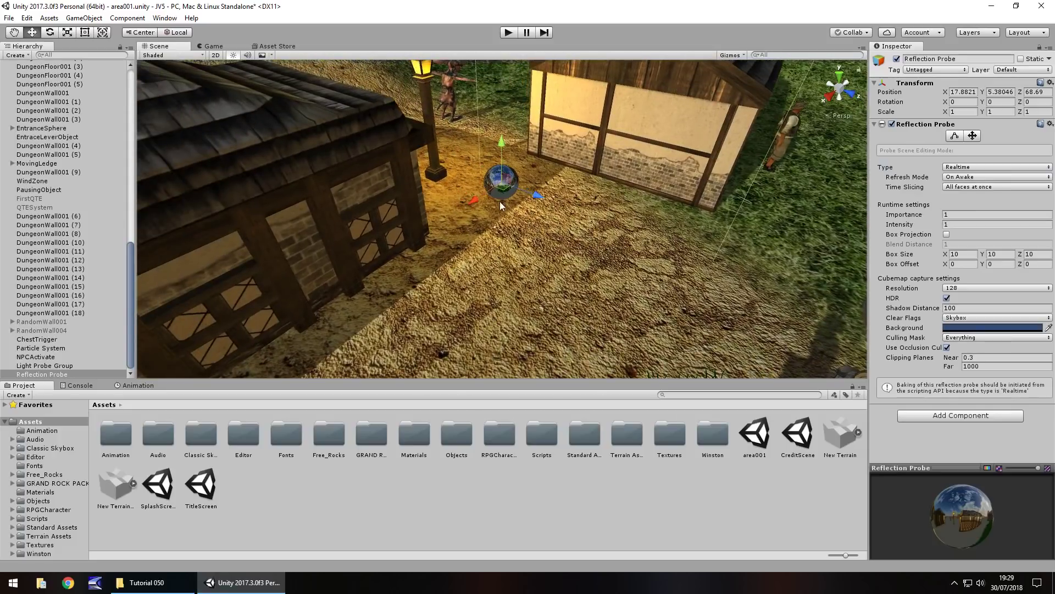
pyautogui.scroll(8, 503, 173)
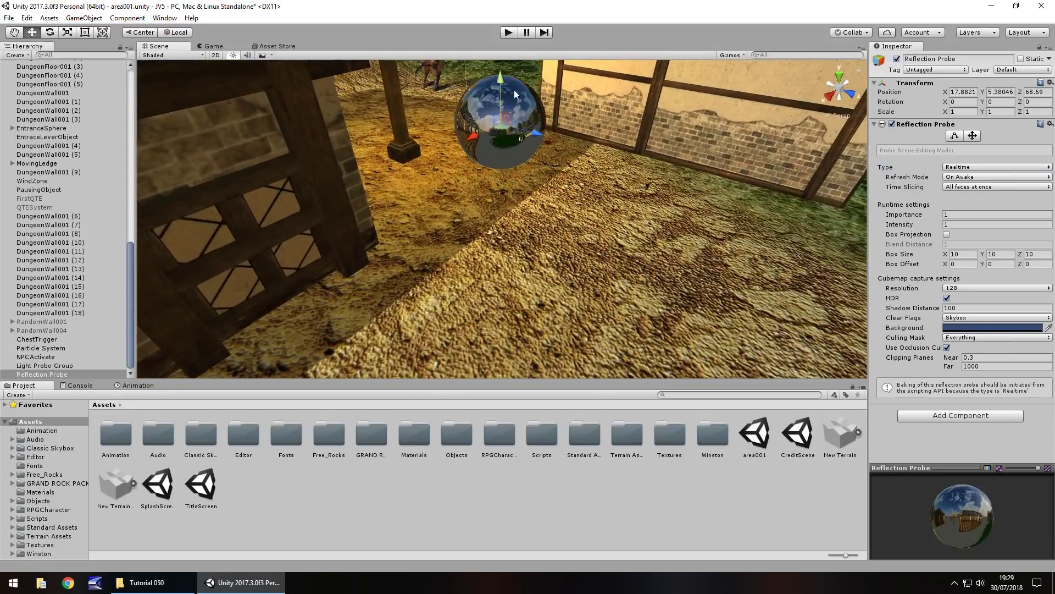
pyautogui.scroll(-8, 515, 93)
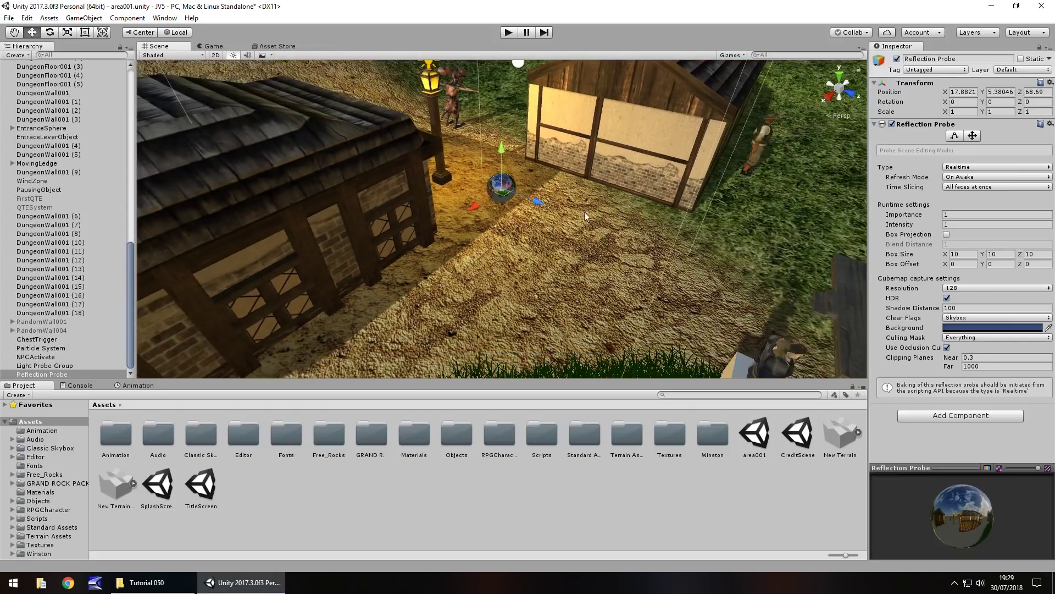
pyautogui.moveTo(585, 212); pyautogui.dragTo(526, 167, button='middle')
pyautogui.scroll(-2, 525, 166)
pyautogui.moveTo(497, 201); pyautogui.dragTo(536, 250, button='middle')
pyautogui.moveTo(520, 165); pyautogui.dragTo(535, 187, button='right')
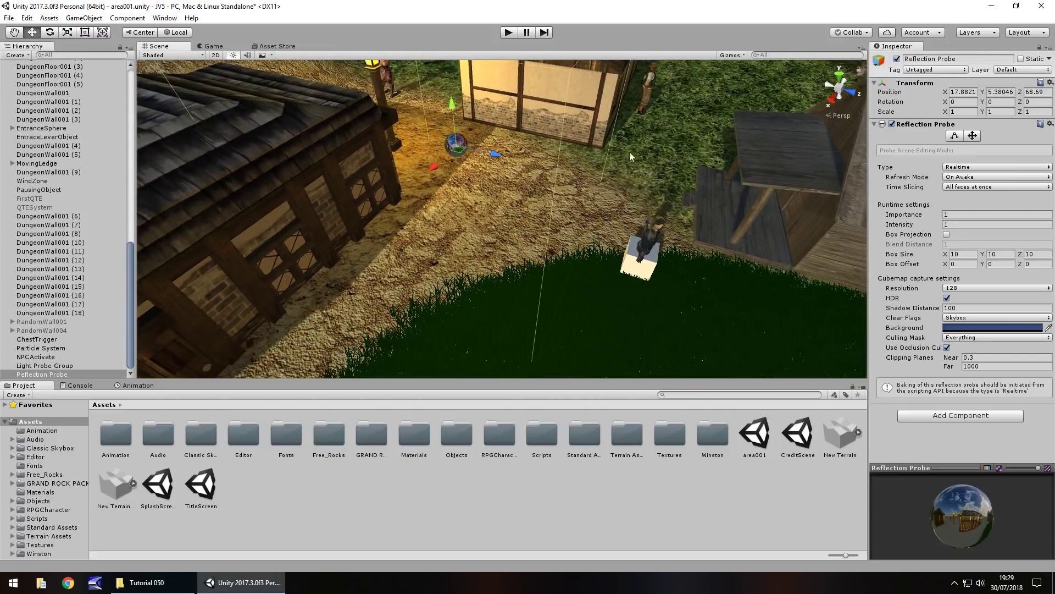
# Raise the Reflection Probe's intensity to about 21.02 and move the probe to about Z 79.86 by the wooden house.
pyautogui.click(940, 226)
pyautogui.moveTo(941, 228); pyautogui.dragTo(171, 197)
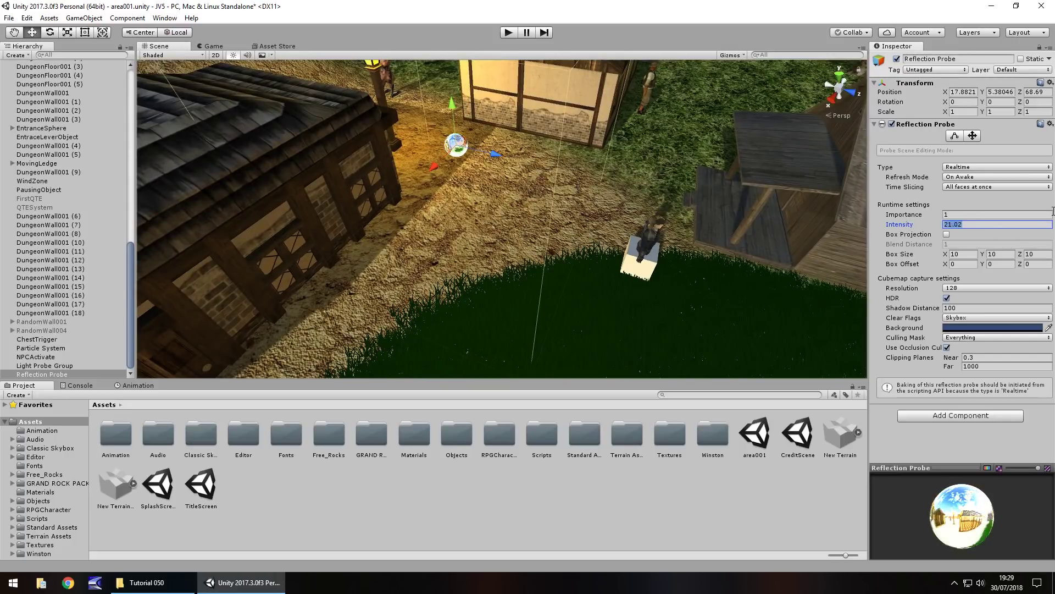
pyautogui.moveTo(499, 157); pyautogui.dragTo(857, 237)
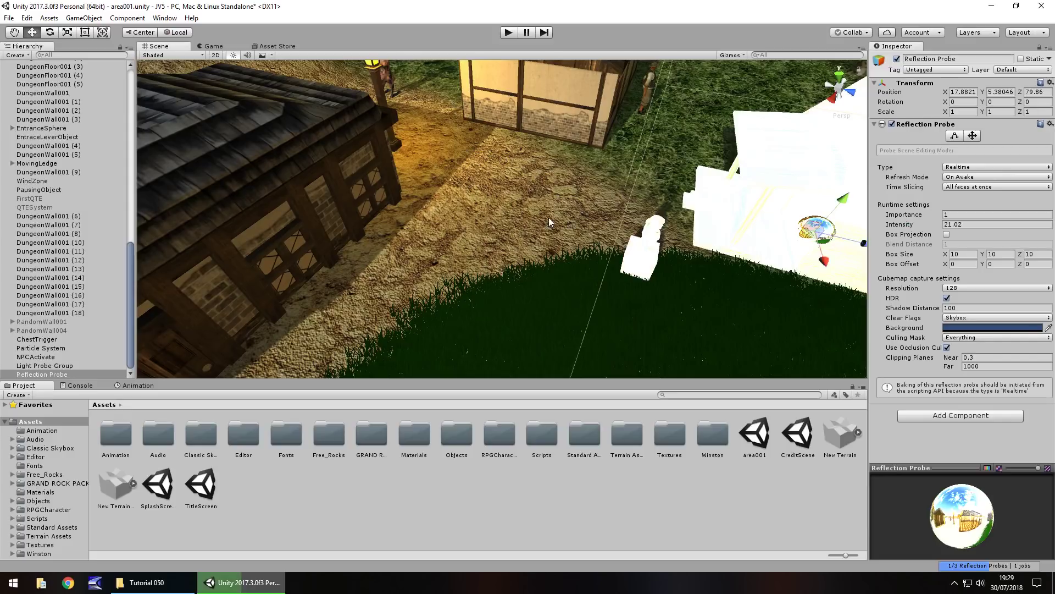
pyautogui.moveTo(550, 220); pyautogui.dragTo(677, 220, button='right')
pyautogui.moveTo(687, 220); pyautogui.dragTo(622, 268, button='middle')
pyautogui.moveTo(621, 265); pyautogui.dragTo(631, 245, button='right')
pyautogui.scroll(-4, 631, 245)
pyautogui.moveTo(631, 245); pyautogui.dragTo(602, 216, button='middle')
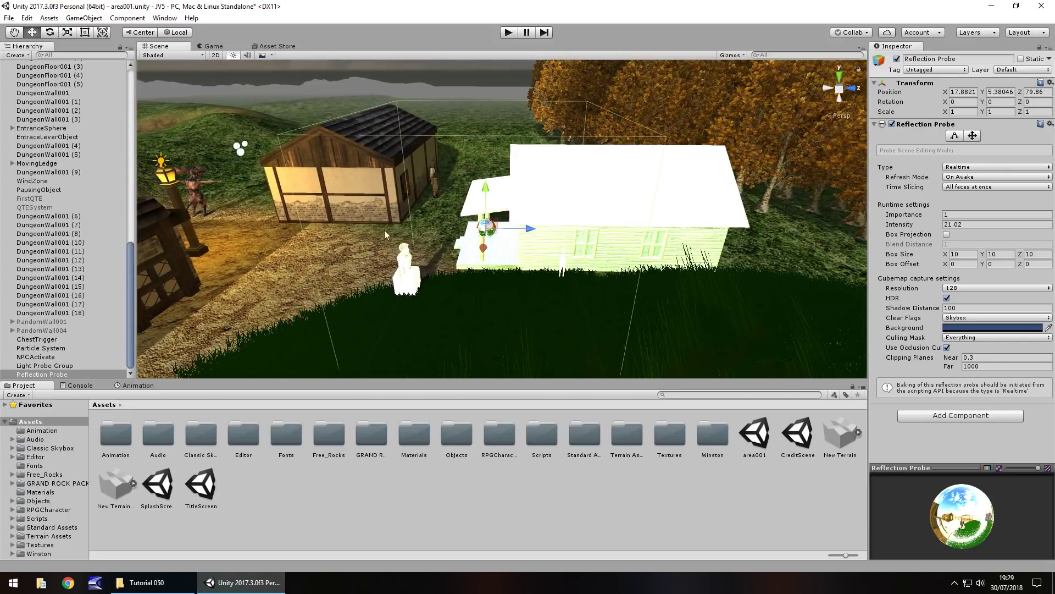
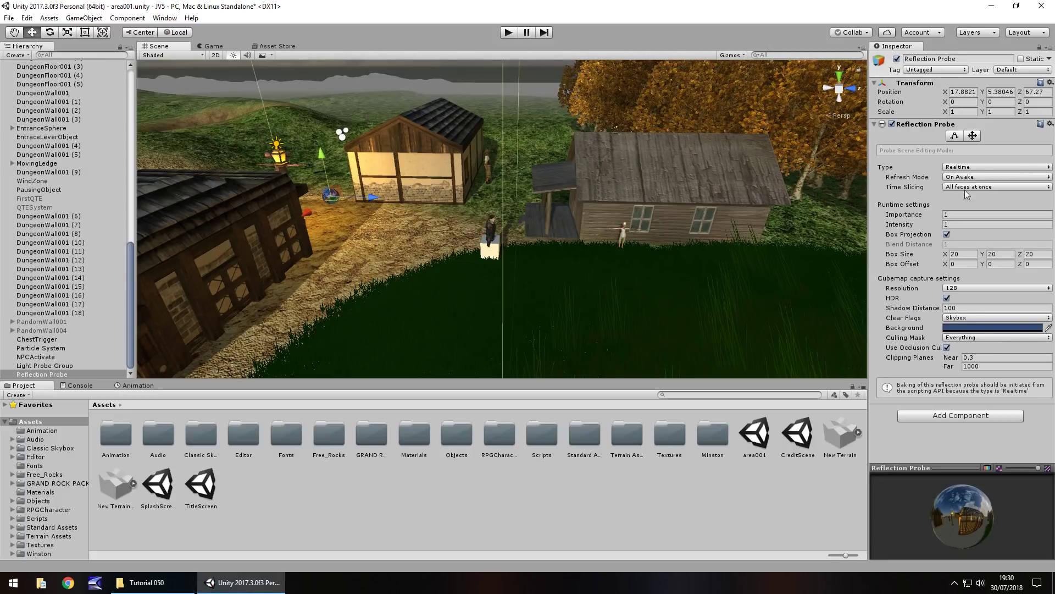
# Enlarge the Reflection Probe's bounding box to about 25.08 in X and 23.40 in Y, and leave bounds editing.
pyautogui.click(955, 136)
pyautogui.keyDown('alt'); pyautogui.moveTo(537, 155); pyautogui.dragTo(542, 126); pyautogui.keyUp('alt')
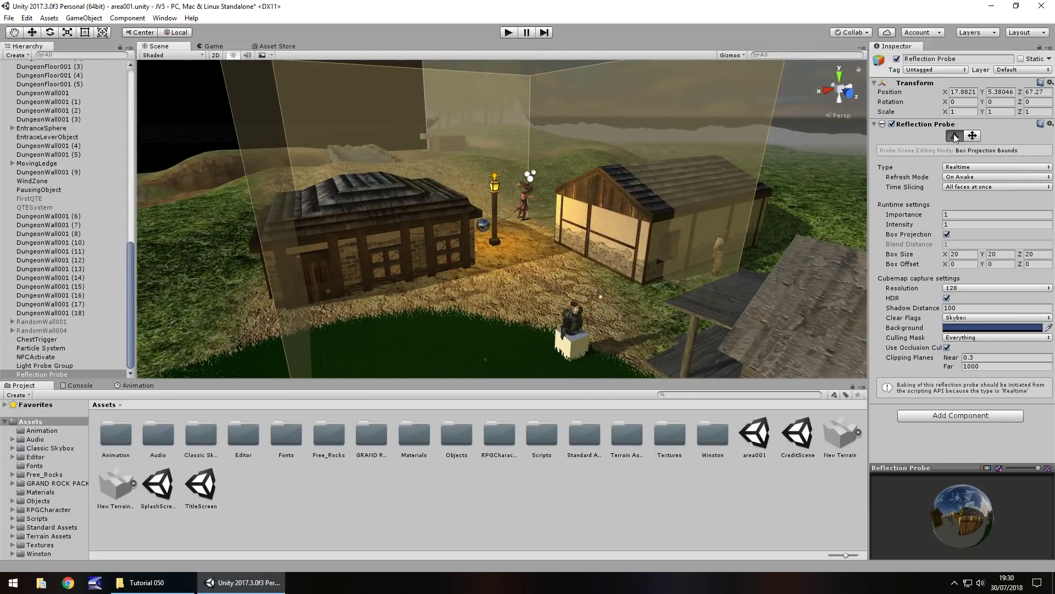
pyautogui.moveTo(625, 145); pyautogui.dragTo(598, 184, button='middle')
pyautogui.keyDown('alt'); pyautogui.moveTo(598, 184); pyautogui.dragTo(596, 209); pyautogui.keyUp('alt')
pyautogui.moveTo(596, 209); pyautogui.dragTo(621, 394, button='middle')
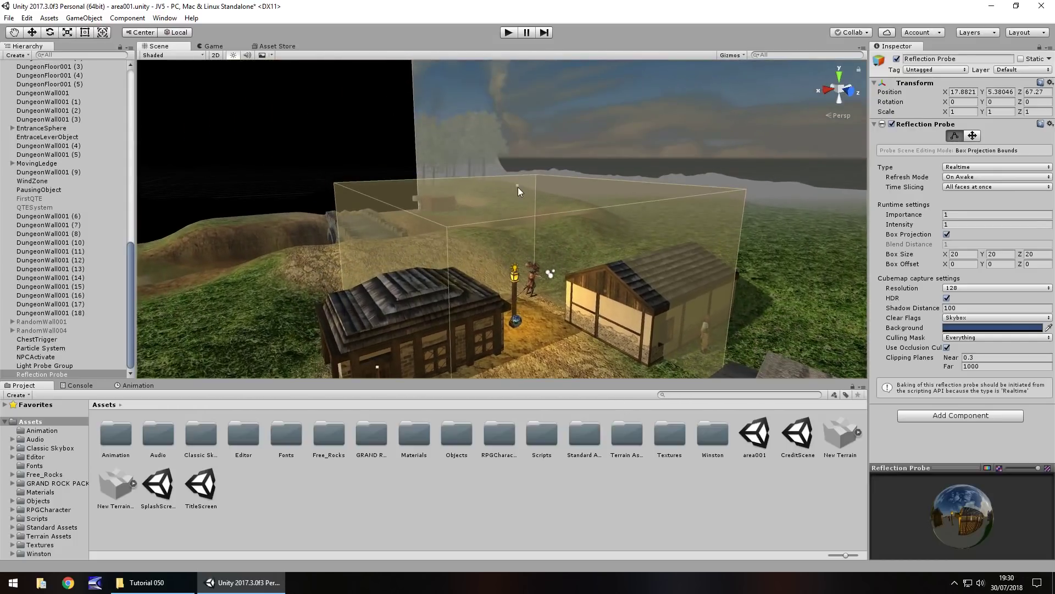
pyautogui.moveTo(518, 187); pyautogui.dragTo(526, 137)
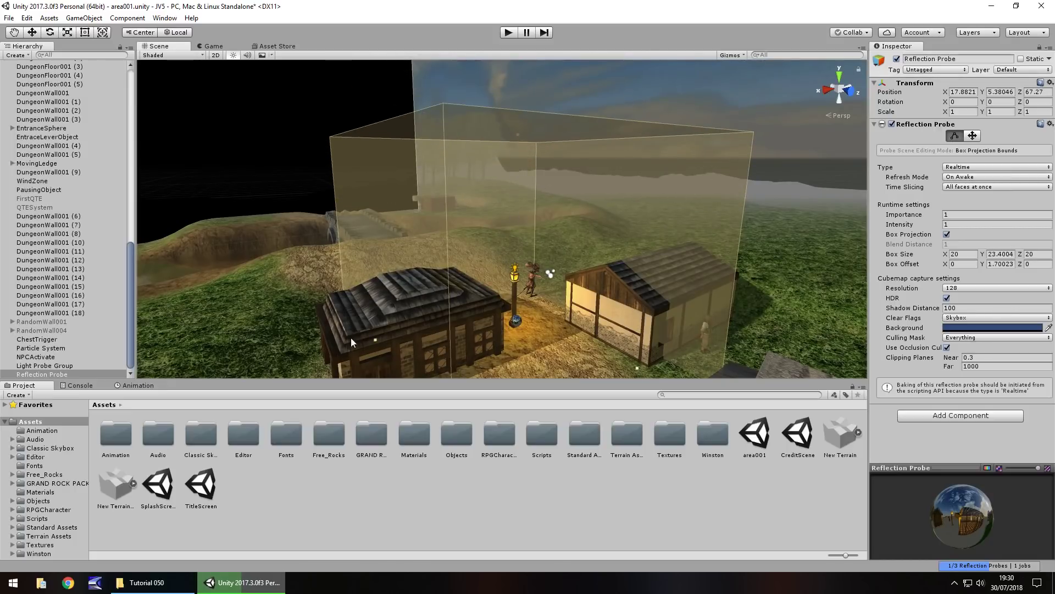
pyautogui.moveTo(376, 341); pyautogui.dragTo(283, 354)
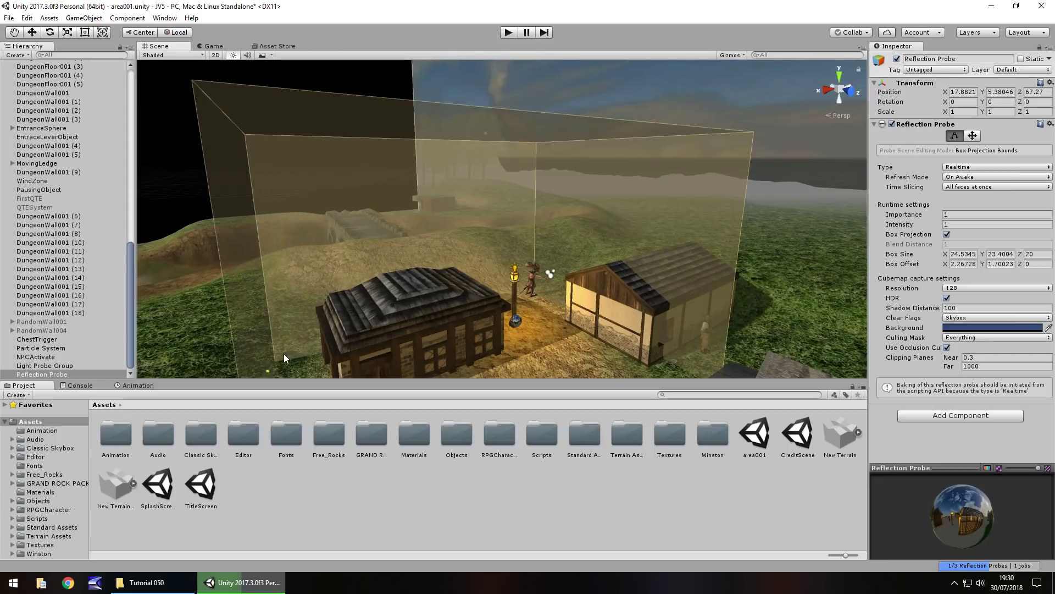
pyautogui.moveTo(371, 246); pyautogui.dragTo(419, 297, button='right')
pyautogui.press('w')
pyautogui.click(954, 136)
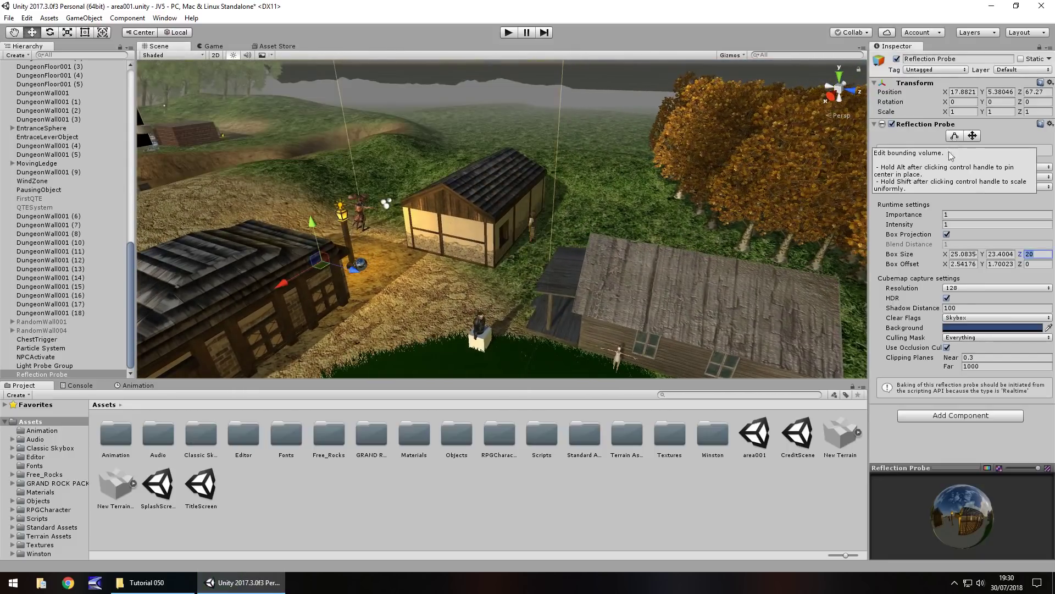
# Review the Reflection Probe's available cubemap resolutions and refresh modes.
pyautogui.click(974, 289)
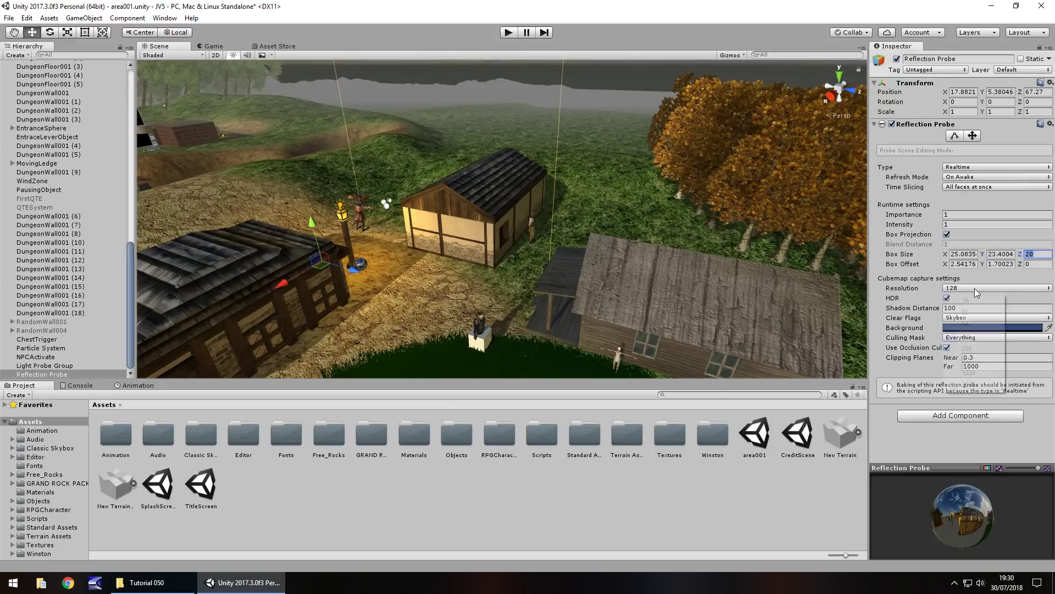
pyautogui.click(976, 336)
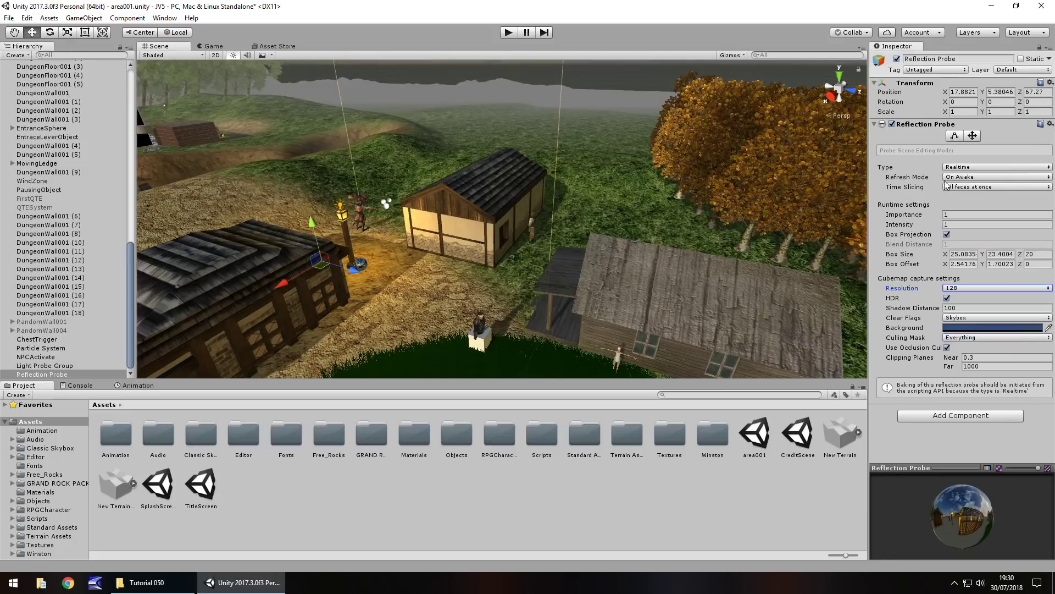
pyautogui.click(967, 178)
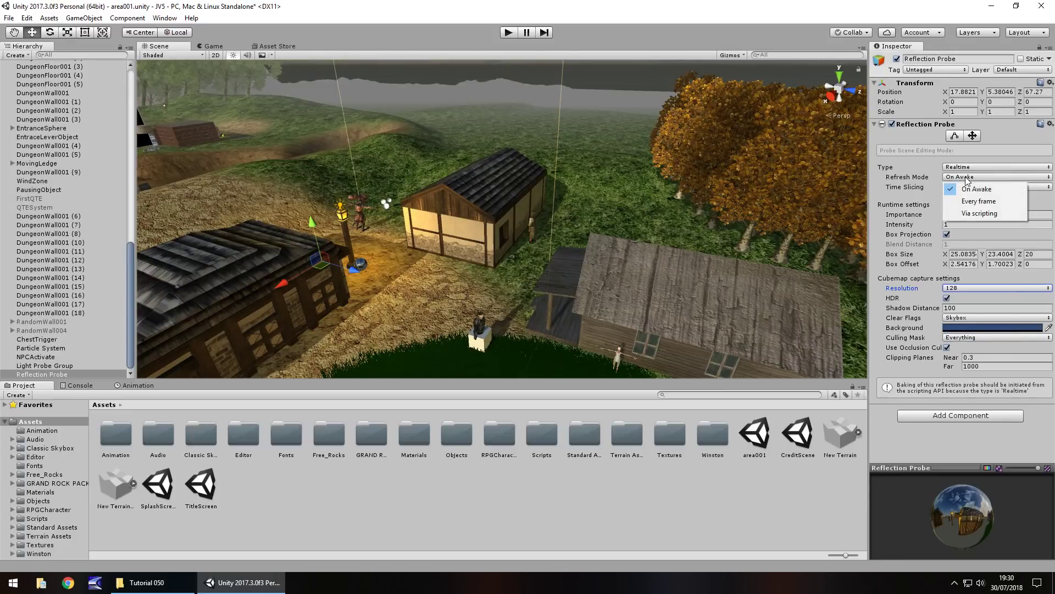
pyautogui.click(896, 190)
# Try Individual faces as the Reflection Probe's time slicing and restore All faces at once.
pyautogui.click(972, 188)
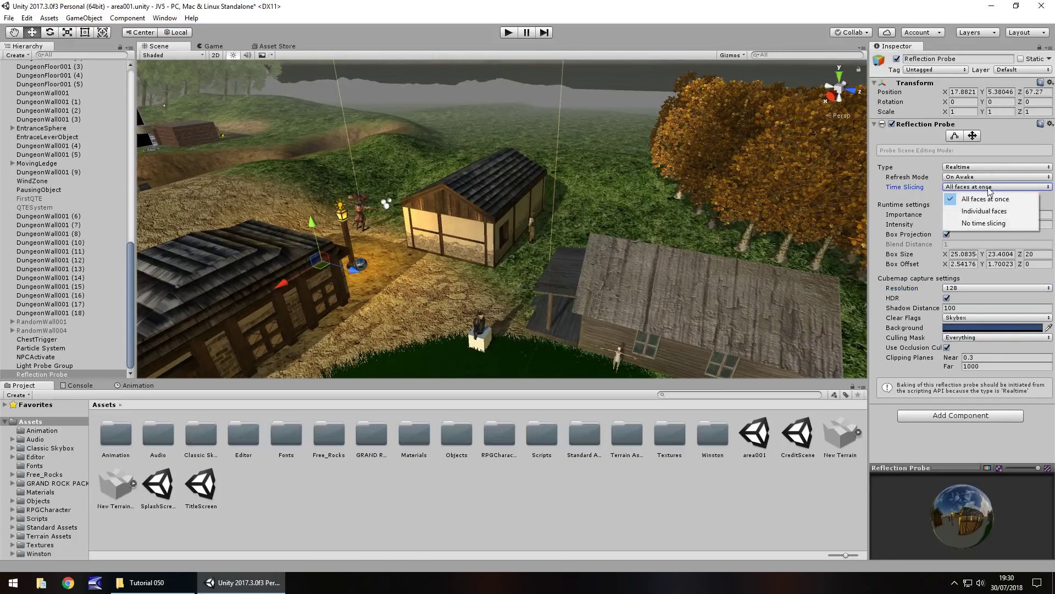
pyautogui.click(988, 211)
pyautogui.click(985, 188)
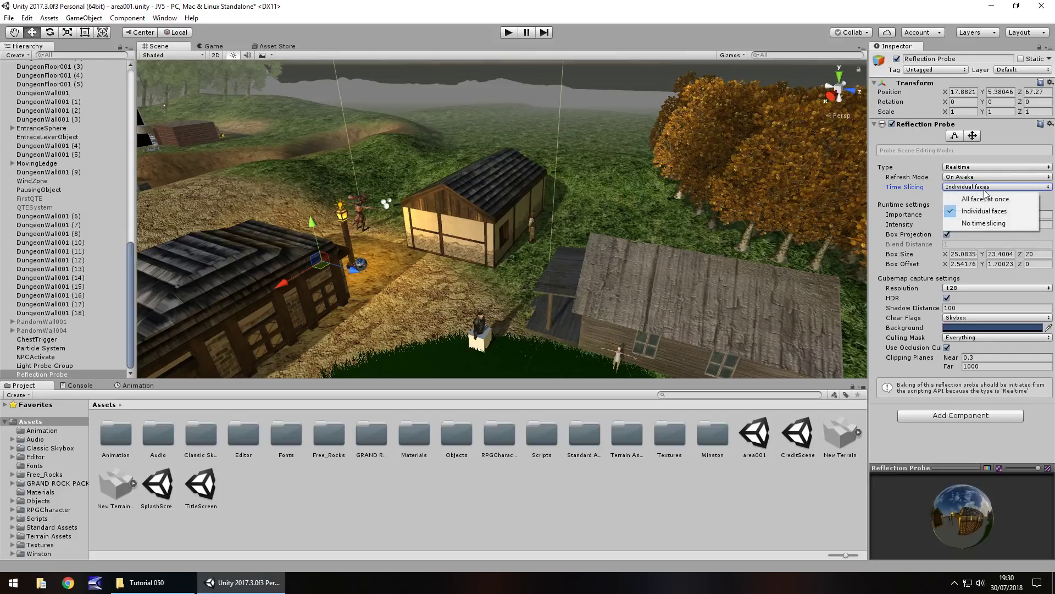
pyautogui.click(986, 199)
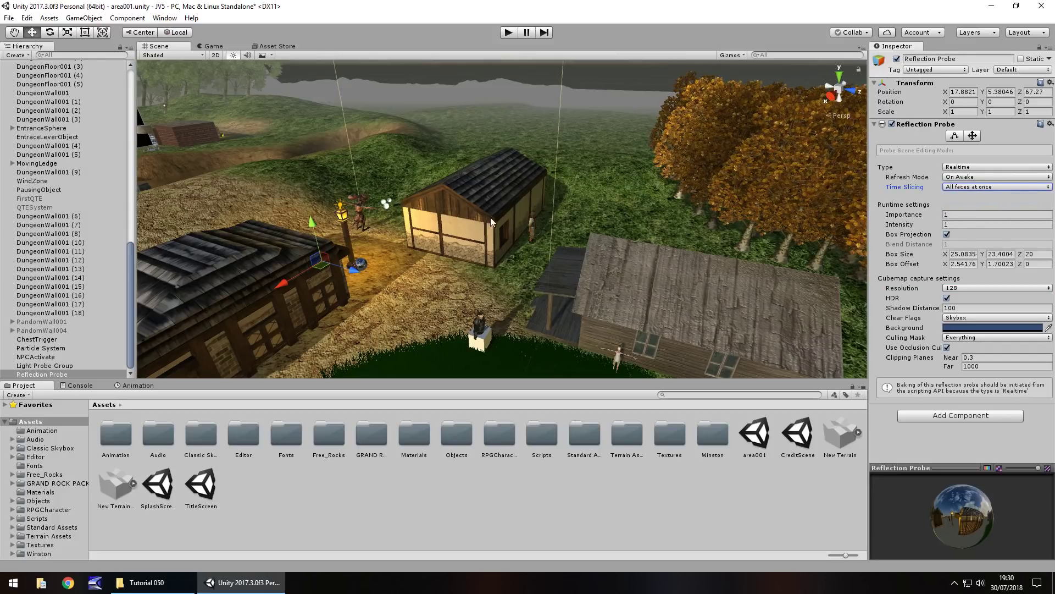
# Reselect the Reflection Probe by way of the Light Probe Group and set its importance to 3.
pyautogui.click(387, 204)
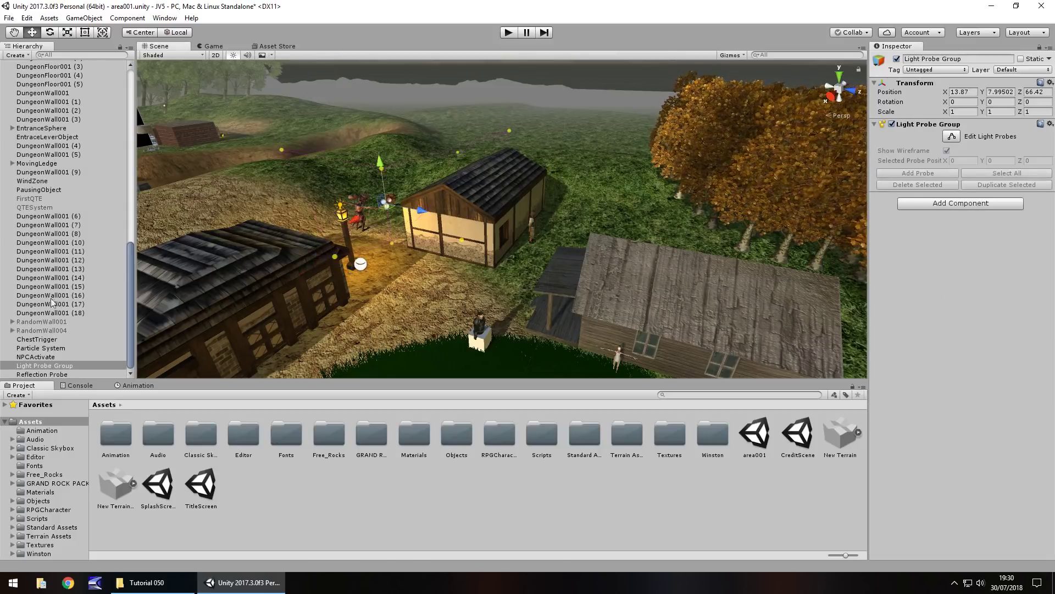
pyautogui.click(41, 375)
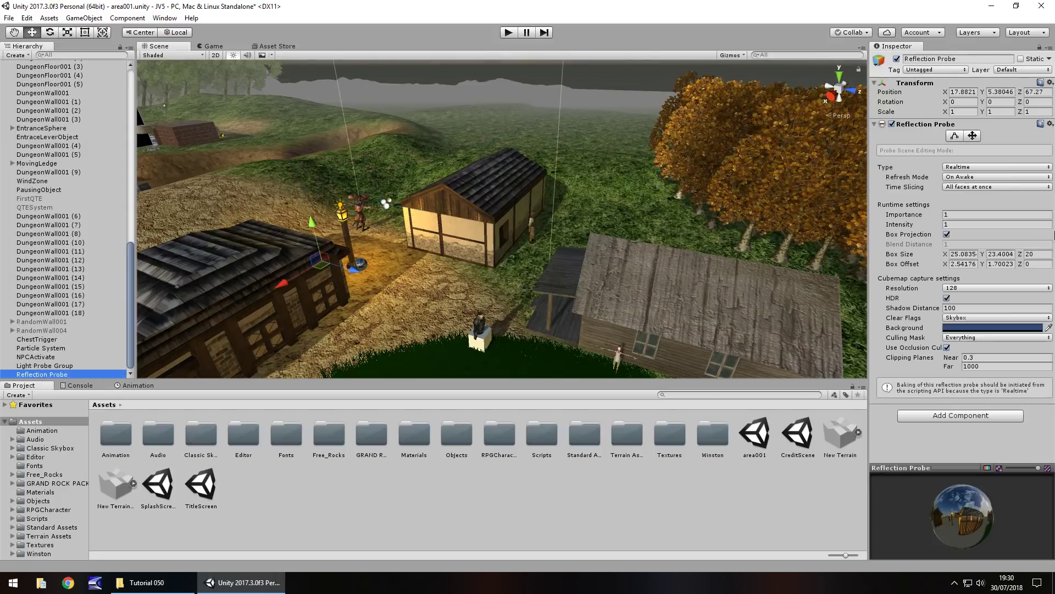
pyautogui.click(958, 216)
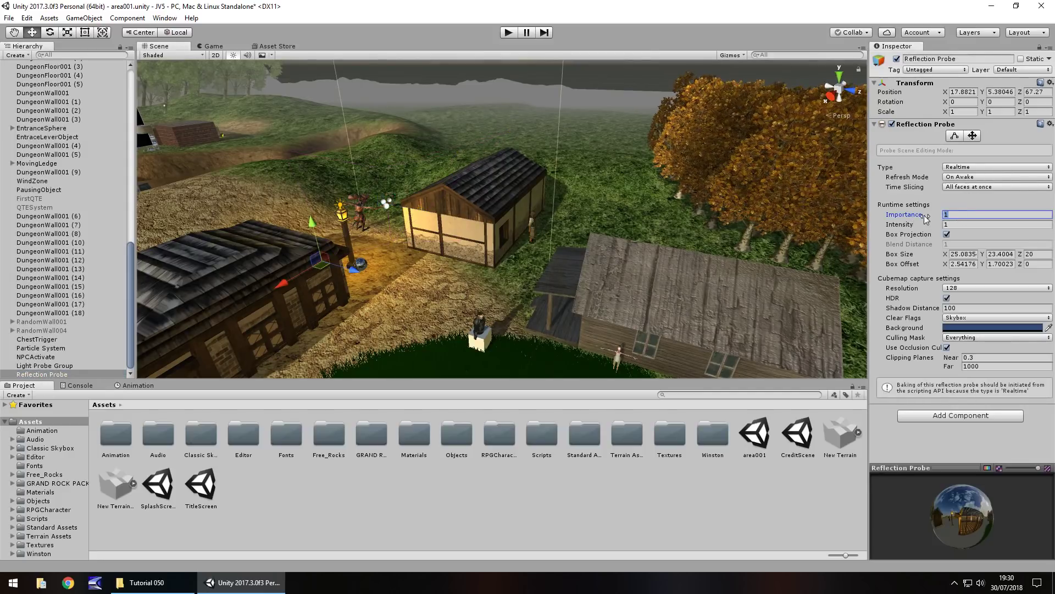
pyautogui.write('3')
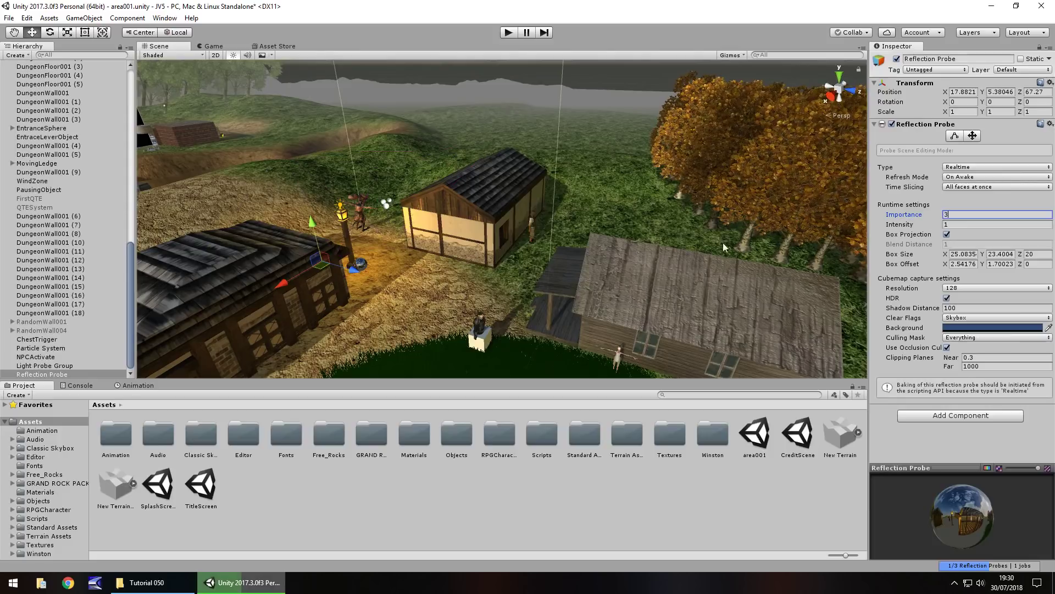
# Set the Reflection Probe's intensity to 2 and try raising it to about 7.45.
pyautogui.keyDown('alt'); pyautogui.moveTo(723, 247); pyautogui.dragTo(536, 205); pyautogui.keyUp('alt')
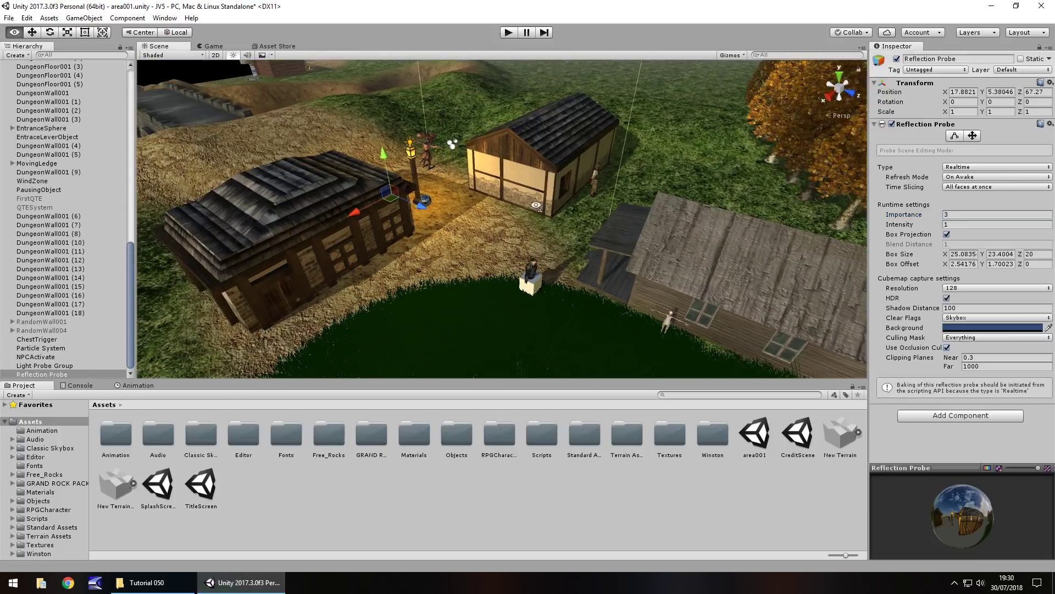
pyautogui.moveTo(536, 205)
pyautogui.mouseDown(button='right')
pyautogui.moveTo(526, 177)
pyautogui.moveTo(538, 189)
pyautogui.mouseUp(button='right')
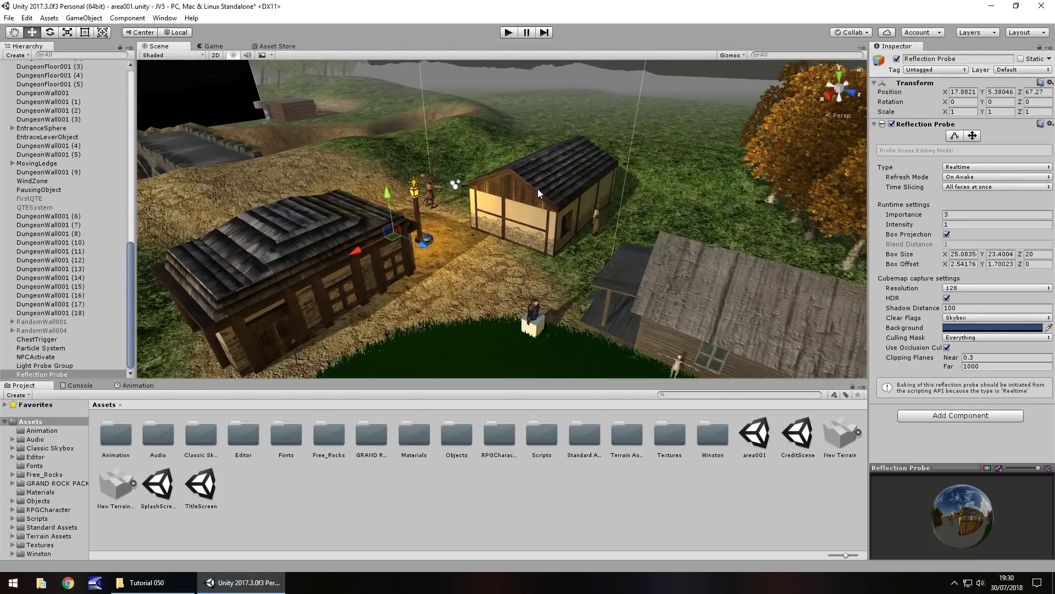
pyautogui.click(961, 226)
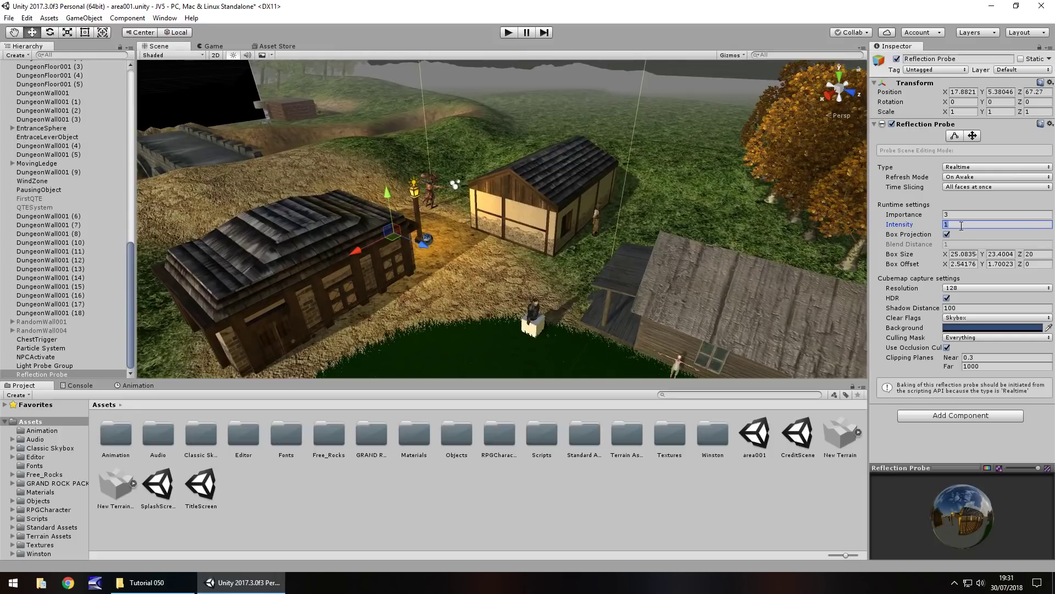
pyautogui.write('2')
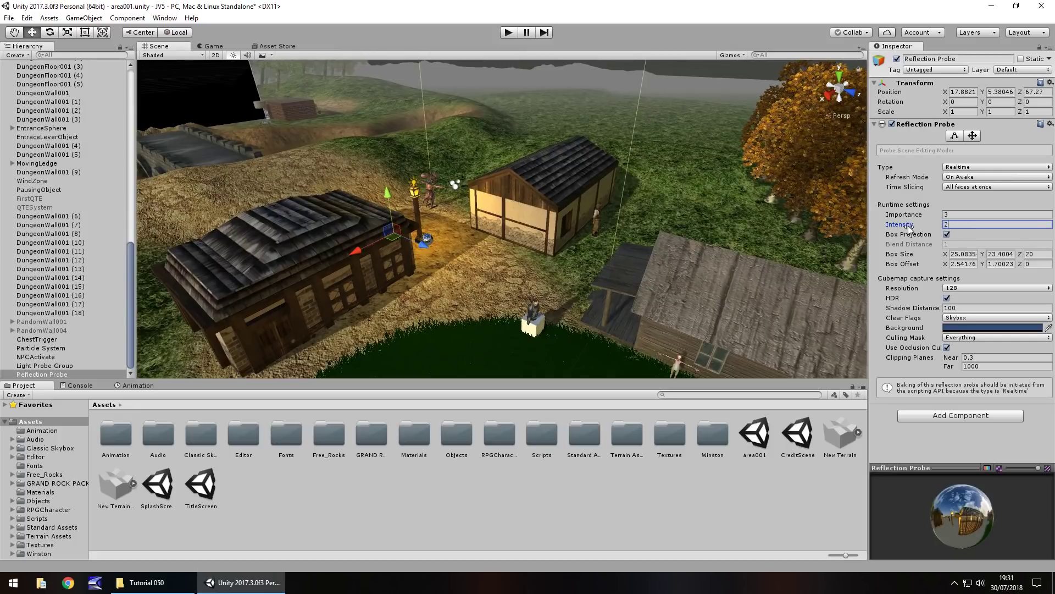
pyautogui.moveTo(911, 227); pyautogui.dragTo(863, 221)
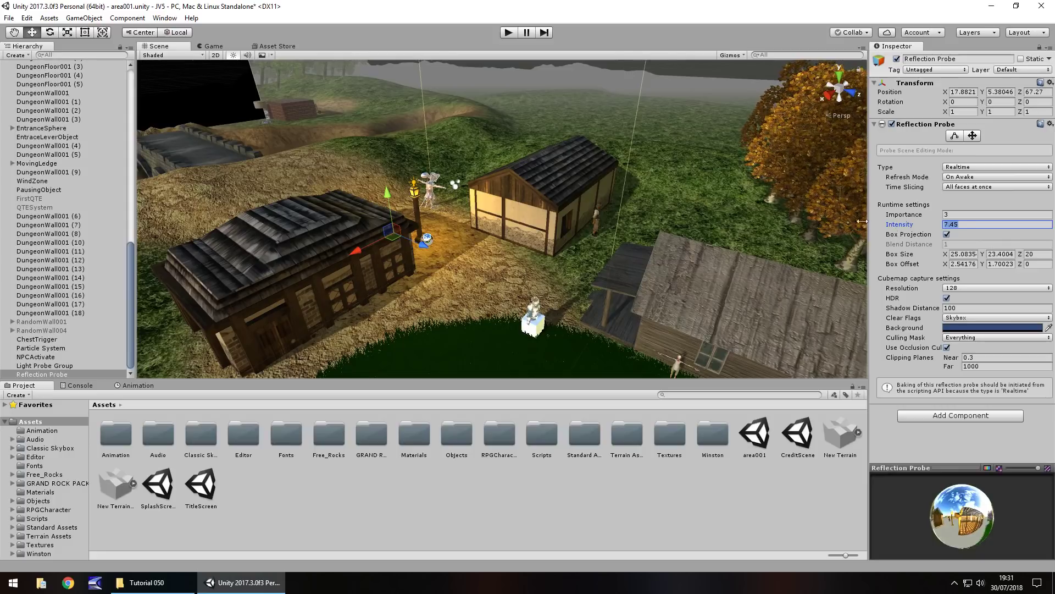
pyautogui.moveTo(665, 241); pyautogui.dragTo(396, 275)
# Change the shader of Town House 1's Town Houses UV material to Standard.
pyautogui.click(323, 270)
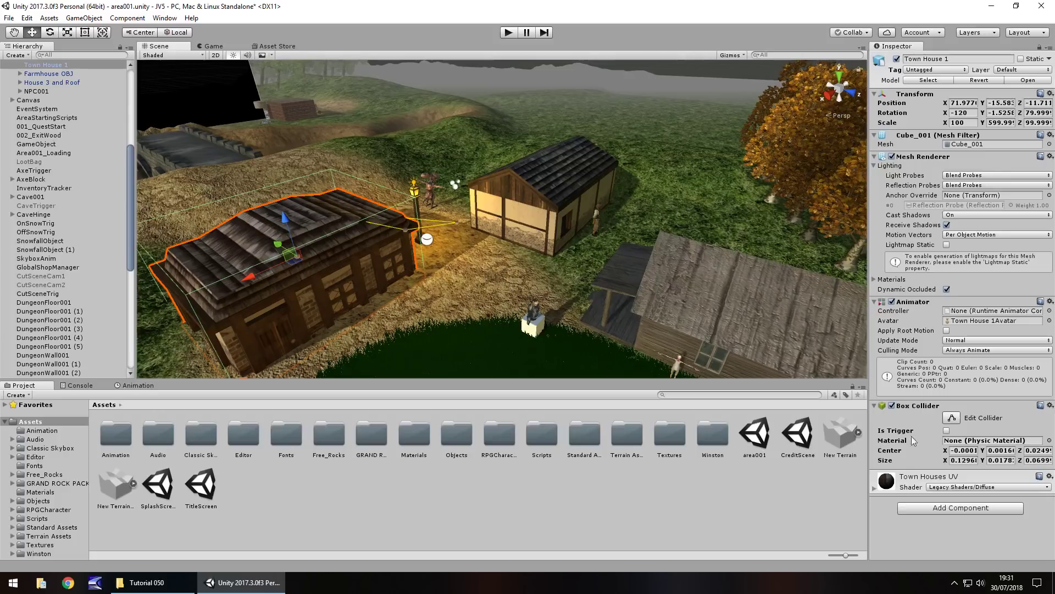
pyautogui.click(878, 489)
pyautogui.scroll(-2, 935, 418)
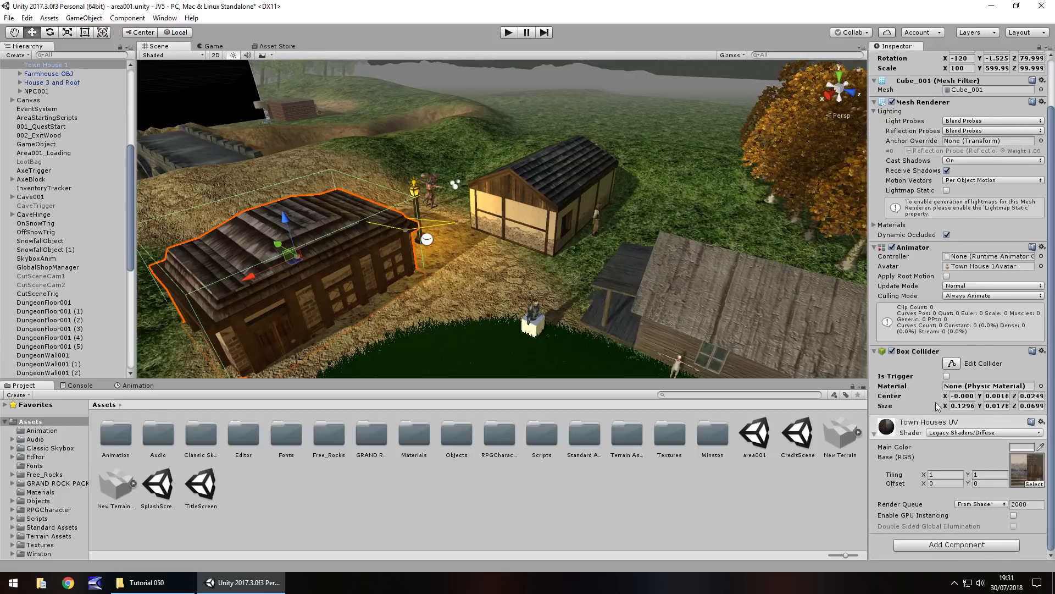
pyautogui.click(968, 433)
pyautogui.click(975, 220)
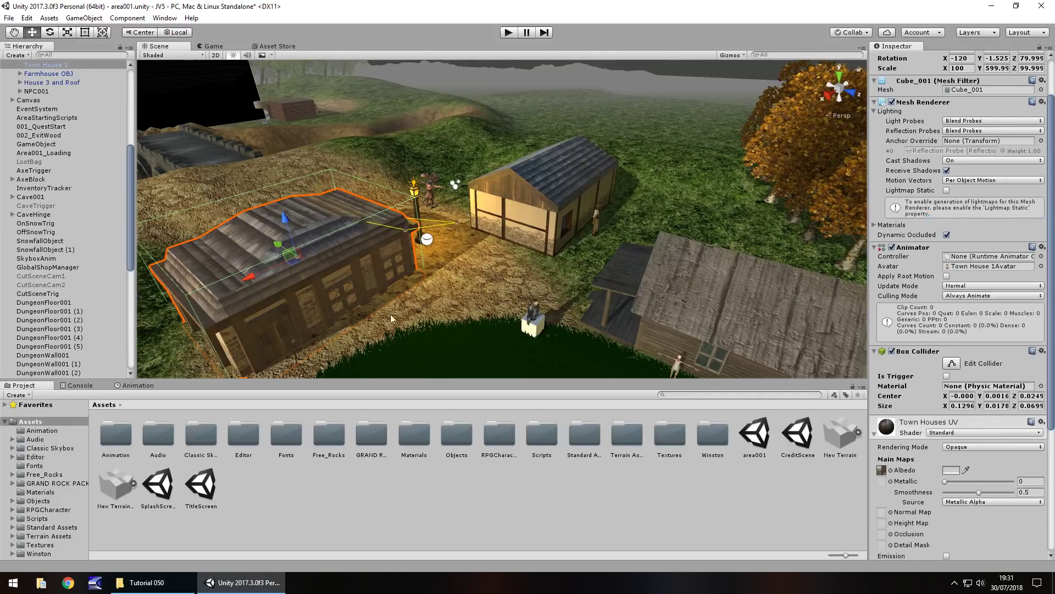
# Duplicate the Town Houses UV Alt albedo texture, set the copy's texture type to Normal map and apply it.
pyautogui.scroll(-3, 981, 461)
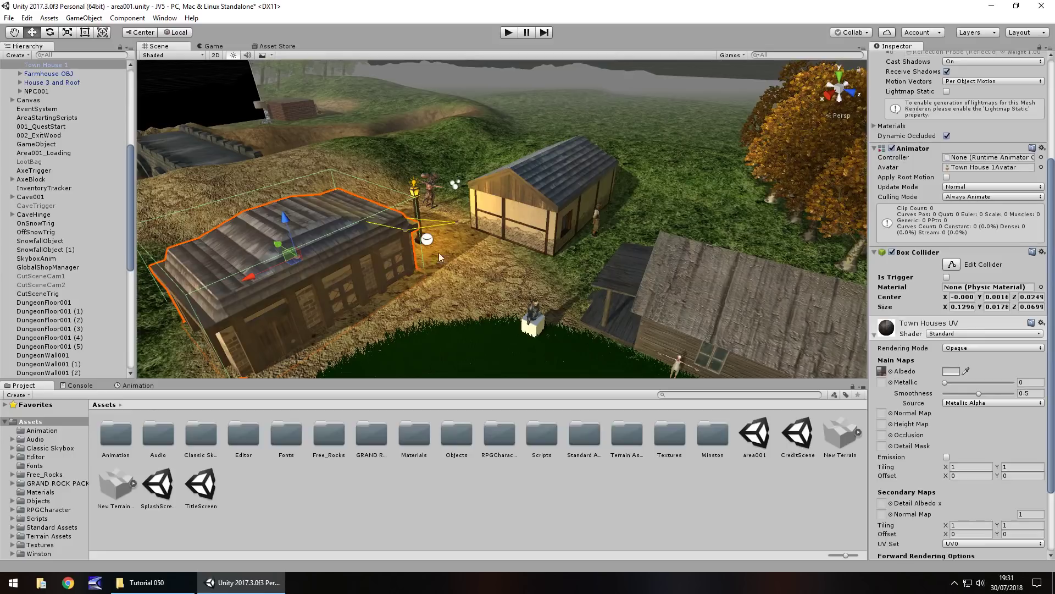
pyautogui.click(882, 372)
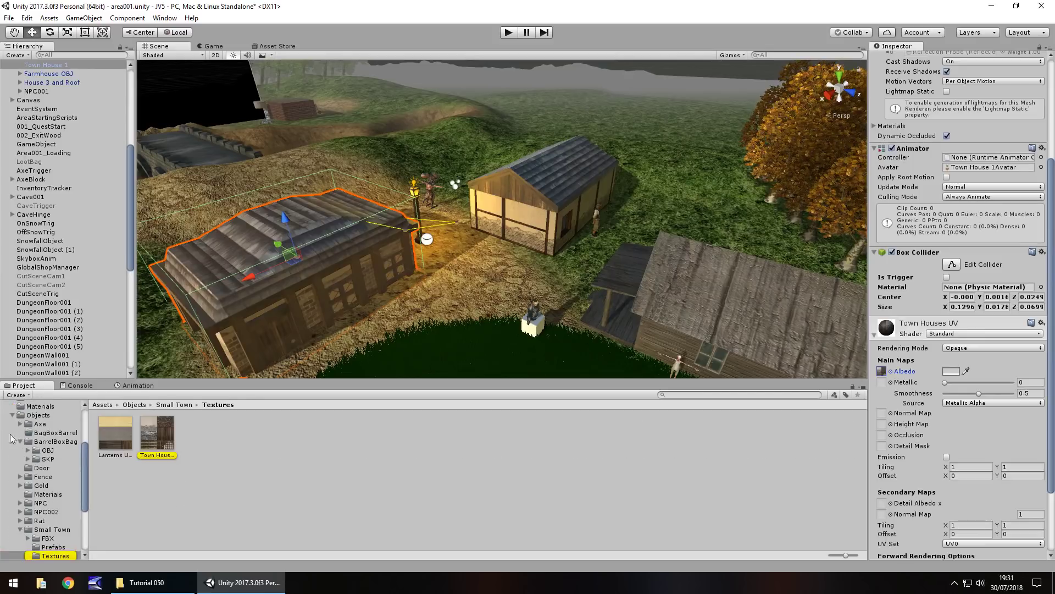
pyautogui.click(157, 435)
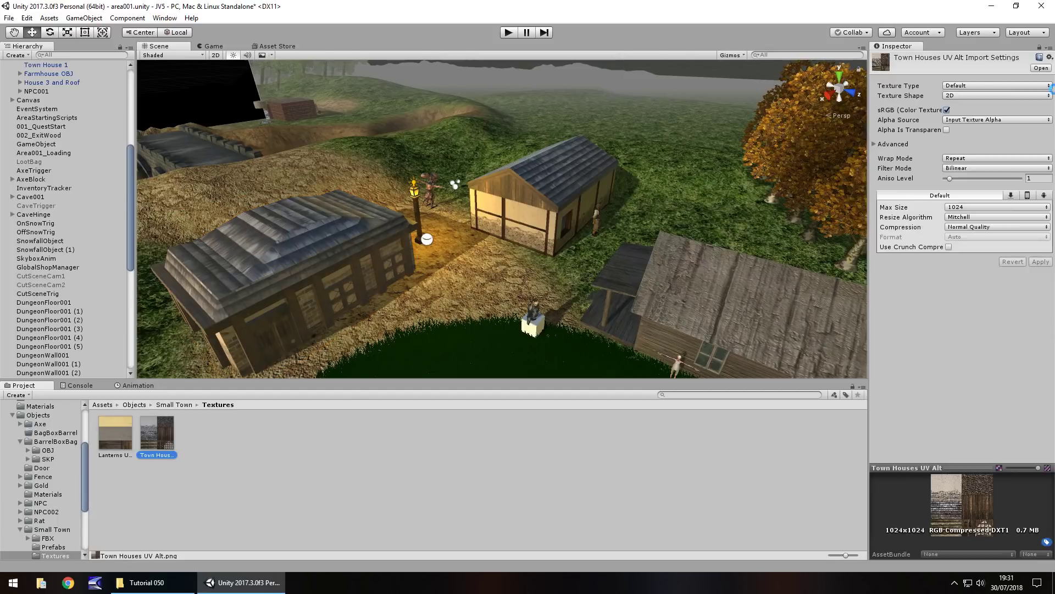
pyautogui.hotkey('ctrl', 'd')
pyautogui.click(1024, 85)
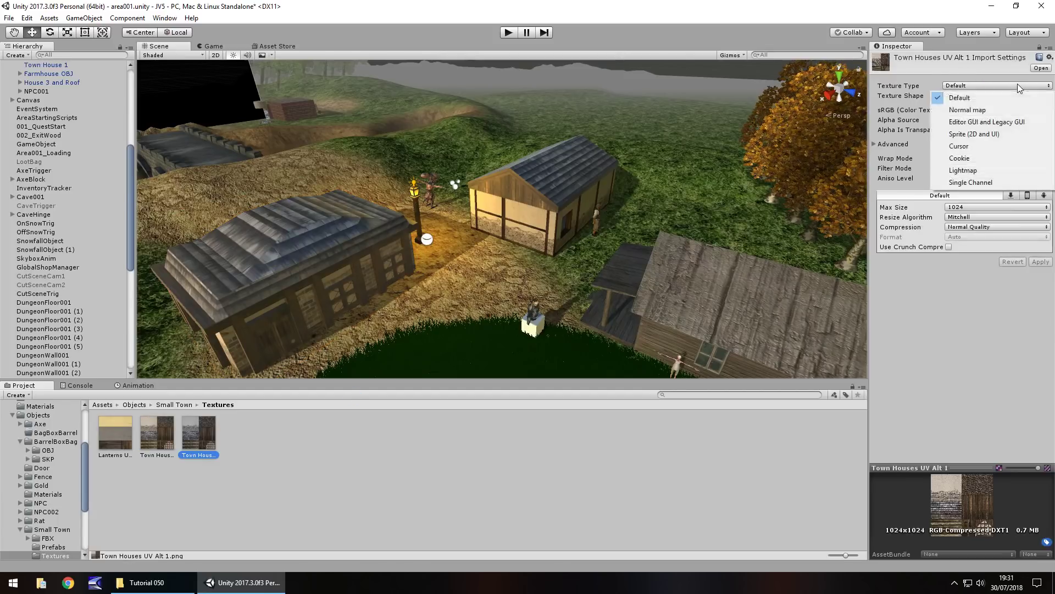
pyautogui.click(966, 108)
pyautogui.click(1040, 242)
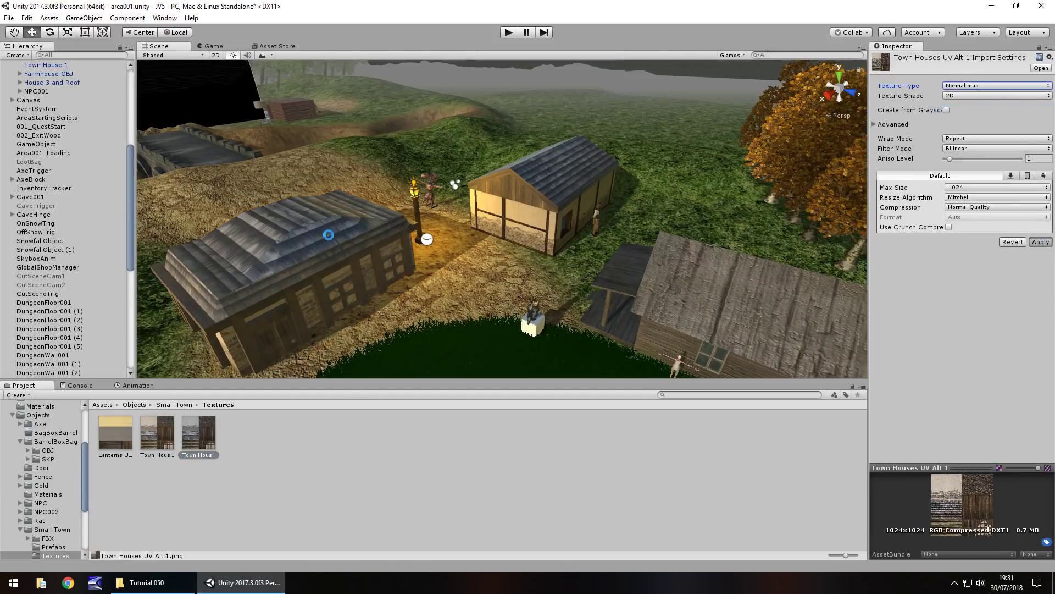
# Assign the Town Houses UV Alt 1 texture as the normal map of Town House 1's material.
pyautogui.click(323, 251)
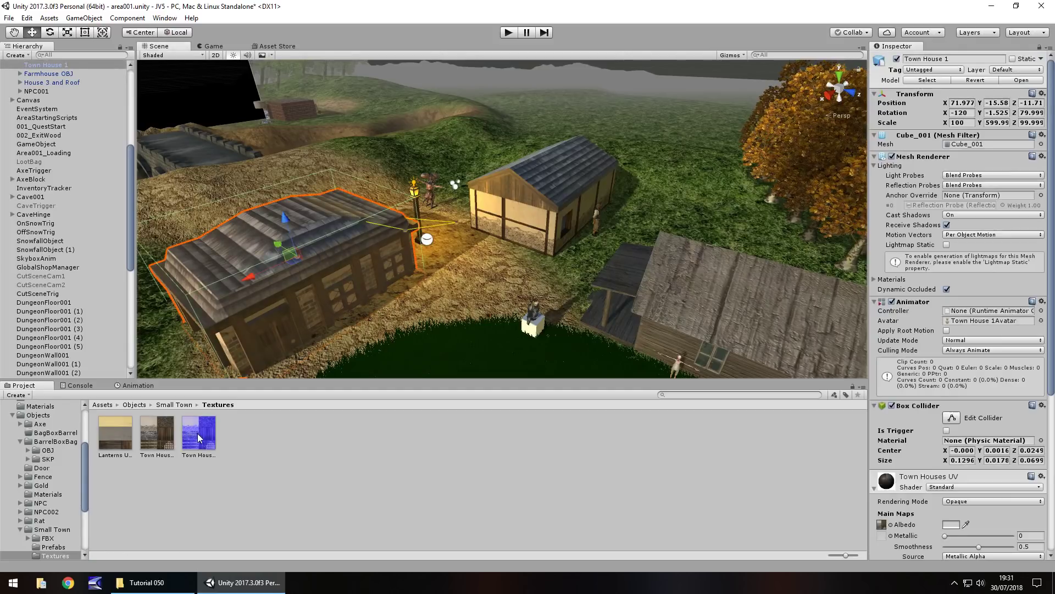
pyautogui.scroll(-3, 906, 421)
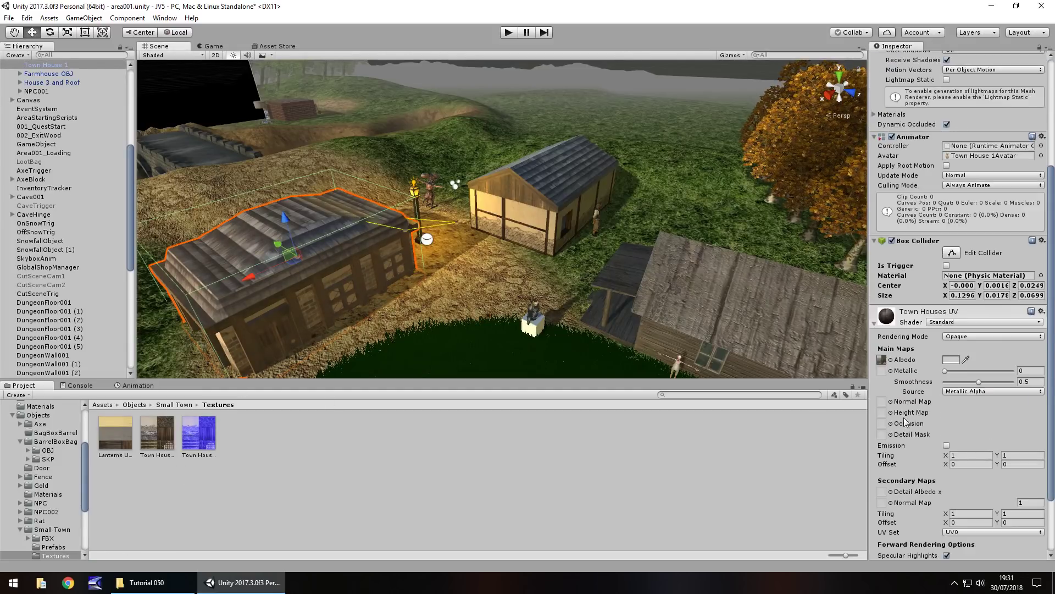
pyautogui.moveTo(202, 440); pyautogui.dragTo(882, 403)
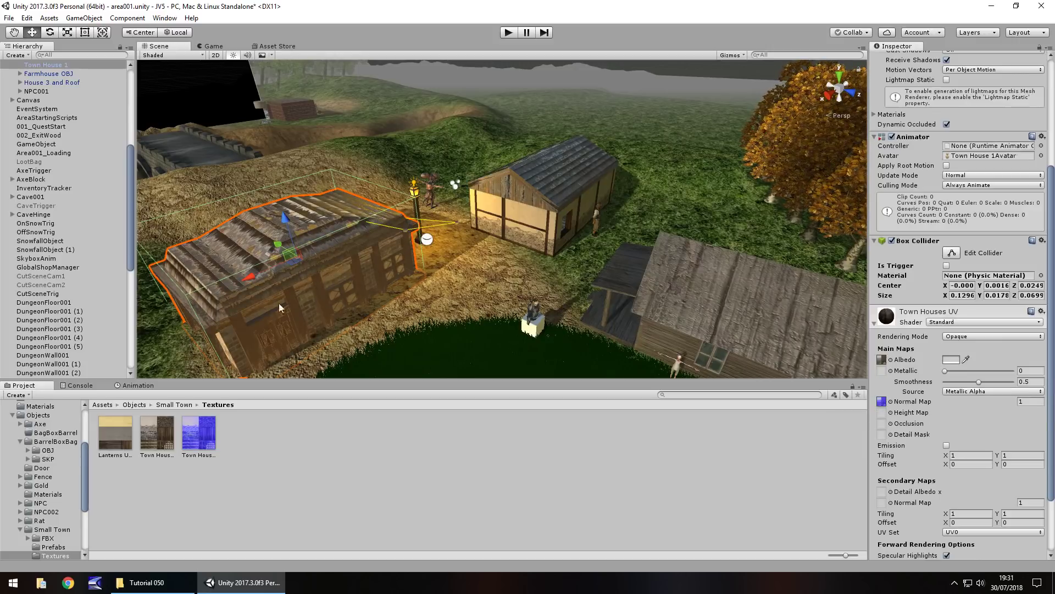
# Enable Create from Grayscale for the Town Houses UV Alt 1 normal map and apply the import settings.
pyautogui.click(194, 442)
pyautogui.click(947, 110)
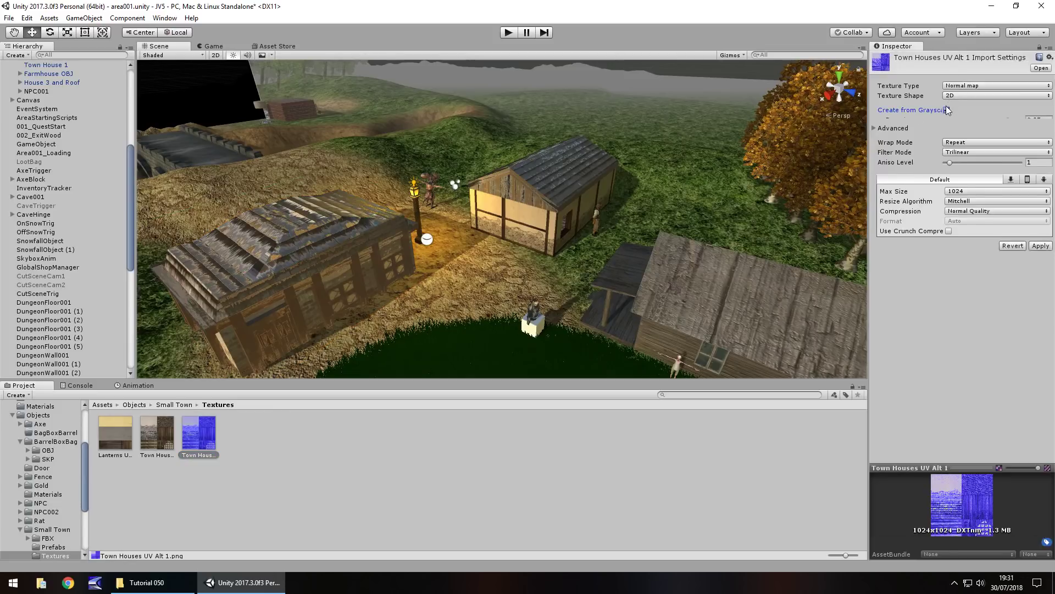
pyautogui.click(1041, 261)
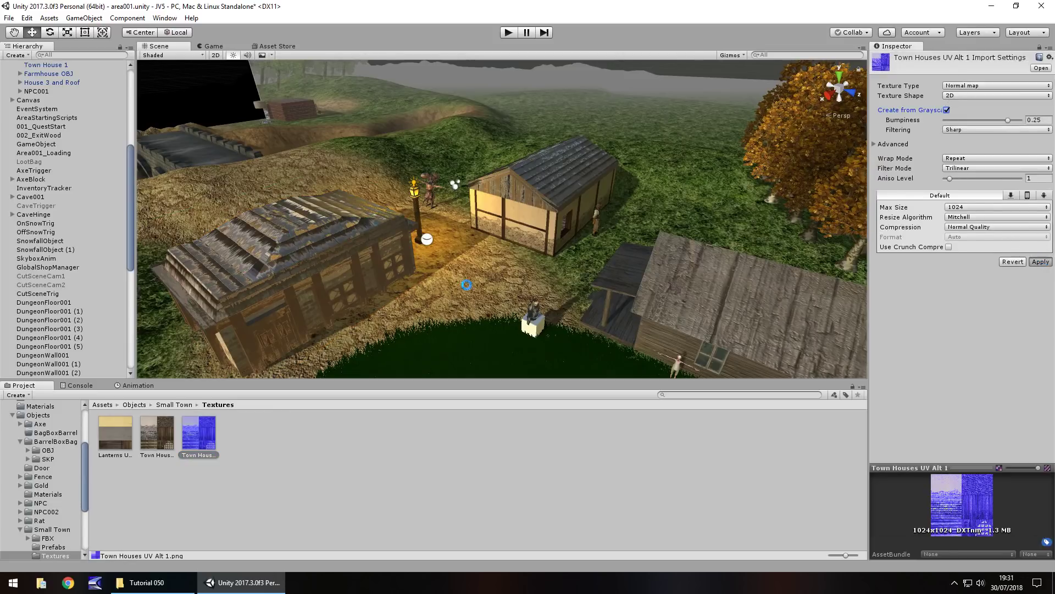
# Set the smoothness source of Town House 1's Town Houses UV material to Albedo Alpha.
pyautogui.click(345, 246)
pyautogui.scroll(-8, 988, 363)
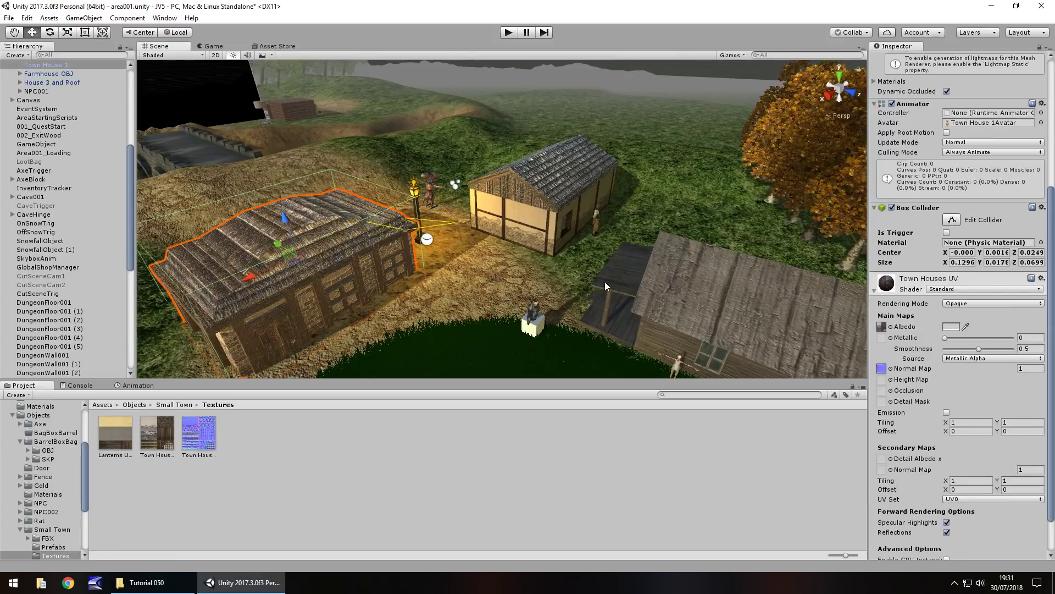
pyautogui.click(981, 359)
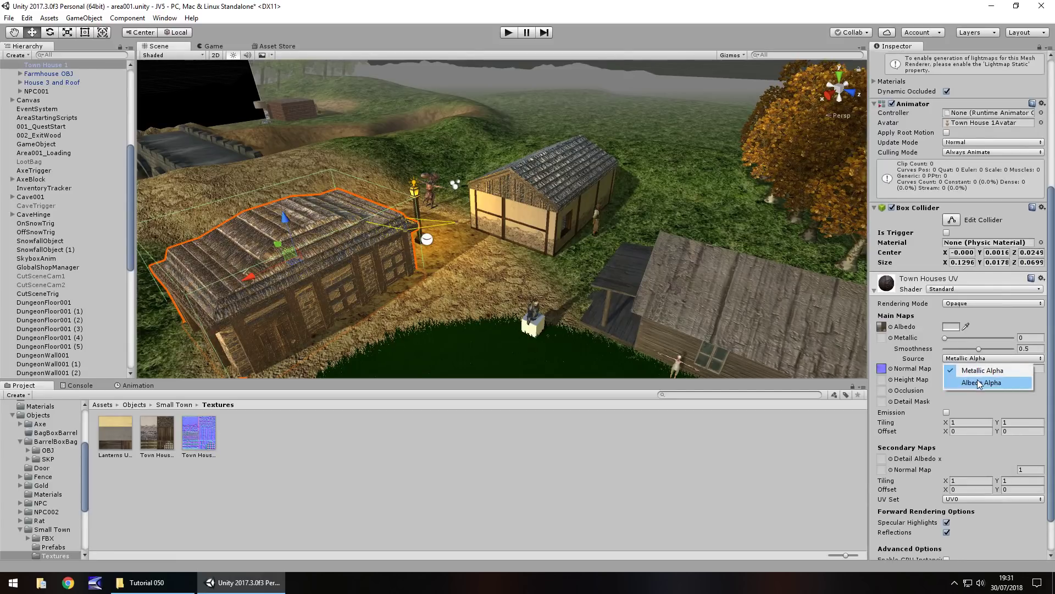
pyautogui.click(977, 379)
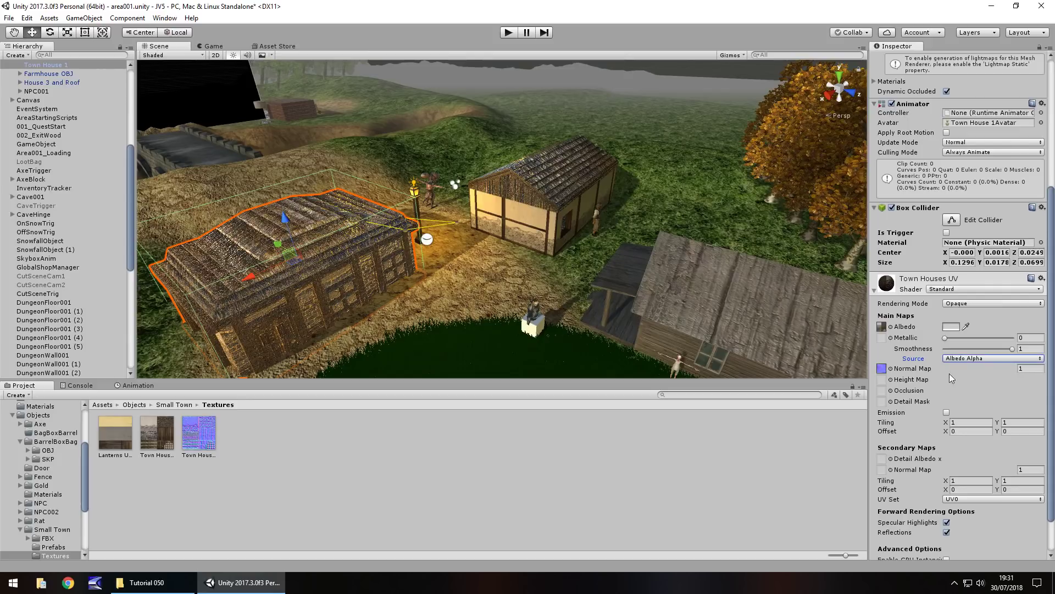
# Reduce the normal map strength of the Town Houses UV material to 0, trying .1 on the way.
pyautogui.click(1026, 369)
pyautogui.write('.')
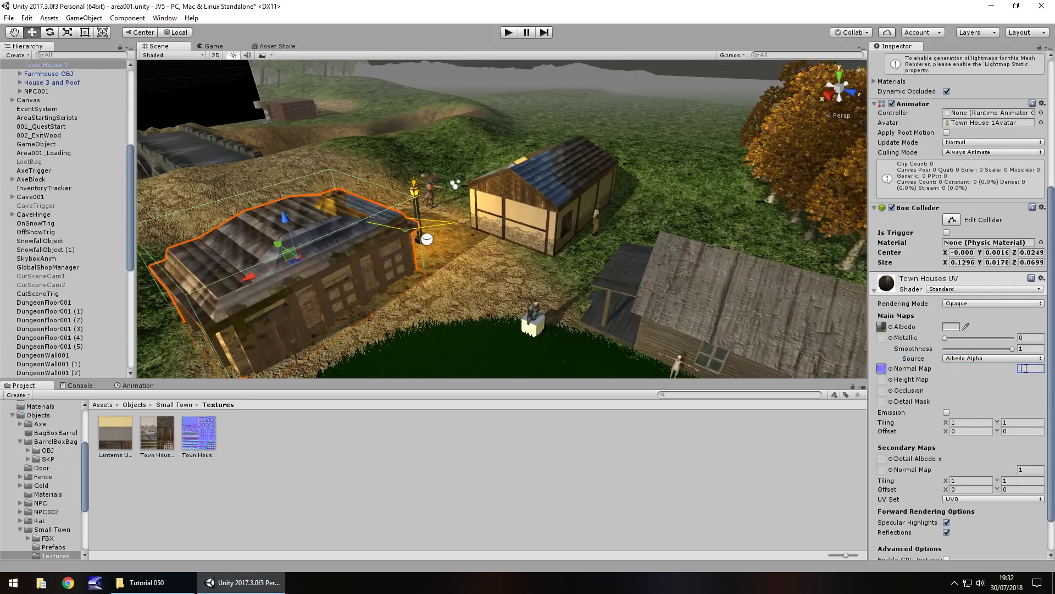
pyautogui.write('1')
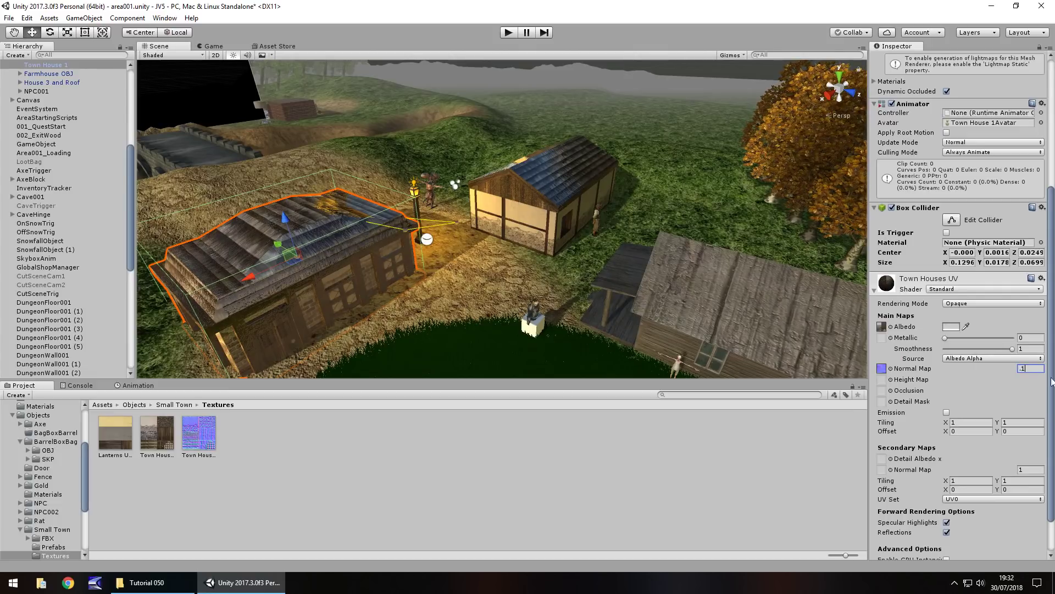
# Deactivate and reactivate the Reflection Probe object to compare its effect on the houses.
pyautogui.scroll(5, 344, 259)
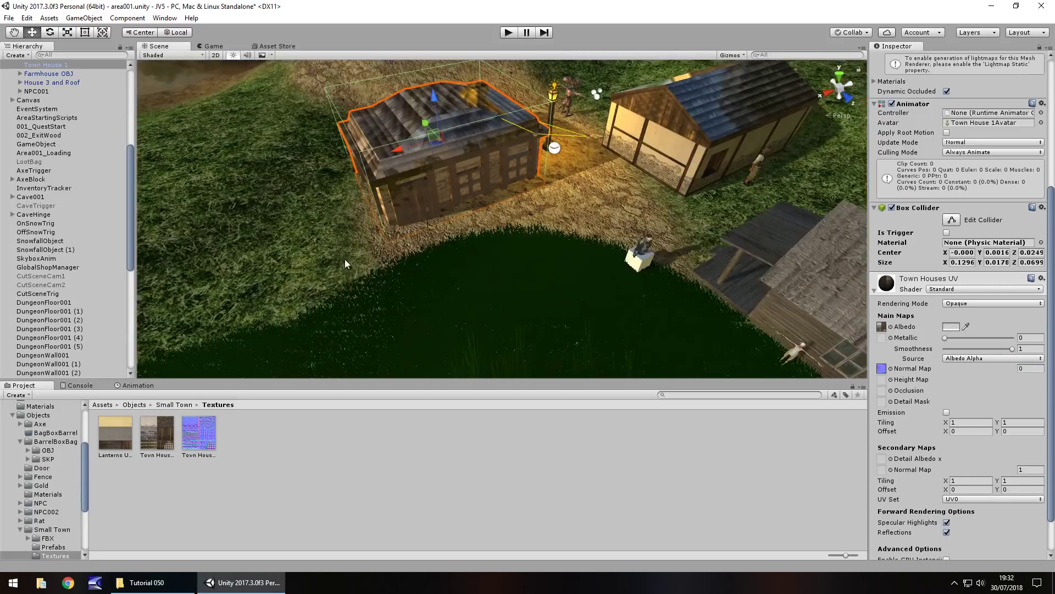
pyautogui.keyDown('alt'); pyautogui.moveTo(463, 255); pyautogui.dragTo(467, 93); pyautogui.keyUp('alt')
pyautogui.scroll(5, 488, 220)
pyautogui.keyDown('alt'); pyautogui.moveTo(514, 239); pyautogui.dragTo(309, 275); pyautogui.keyUp('alt')
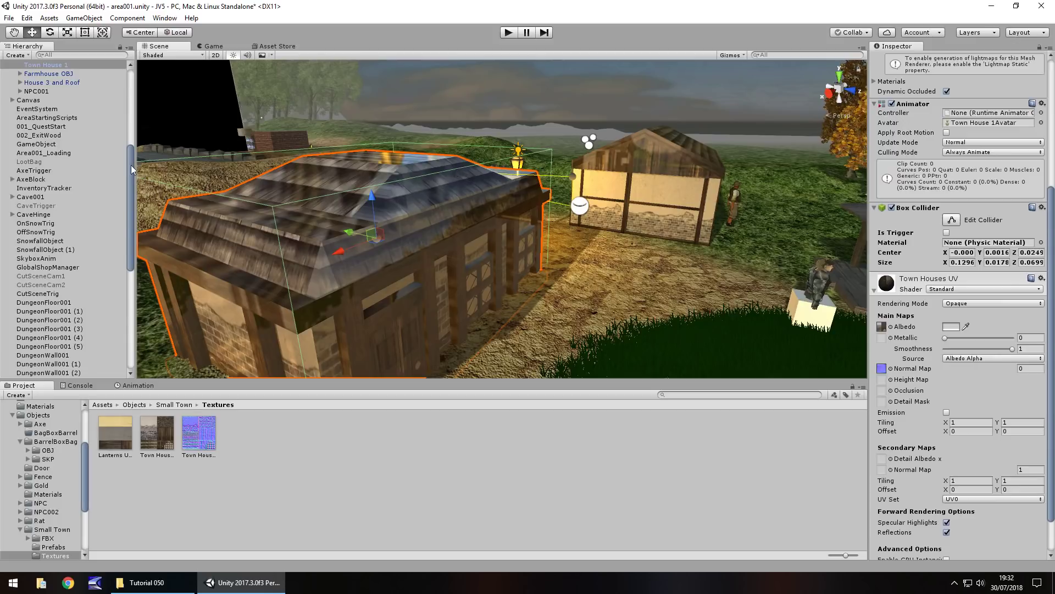
pyautogui.moveTo(131, 164); pyautogui.dragTo(123, 265)
pyautogui.click(43, 374)
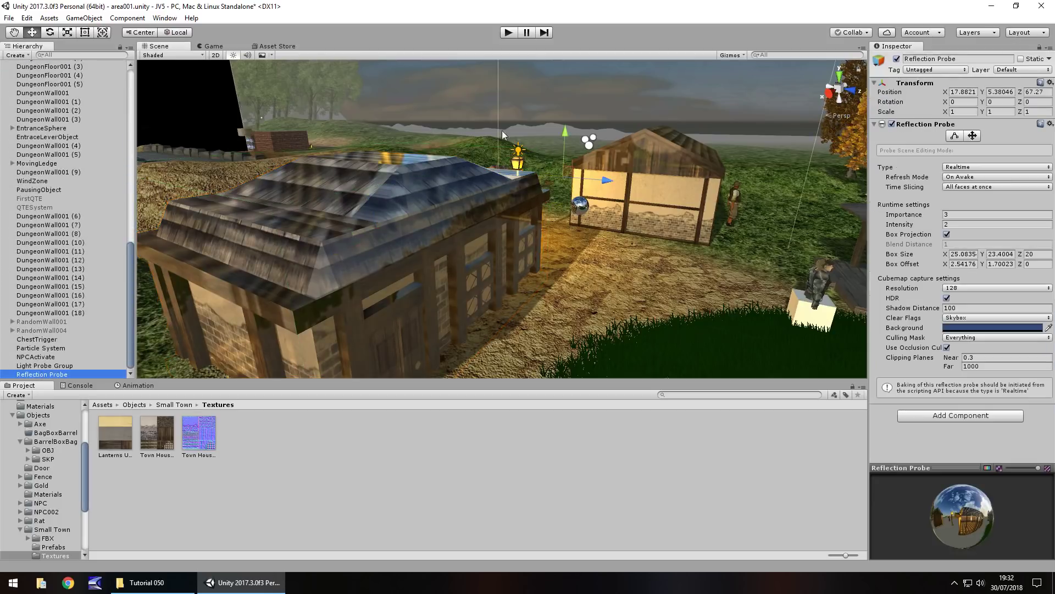
pyautogui.click(896, 58)
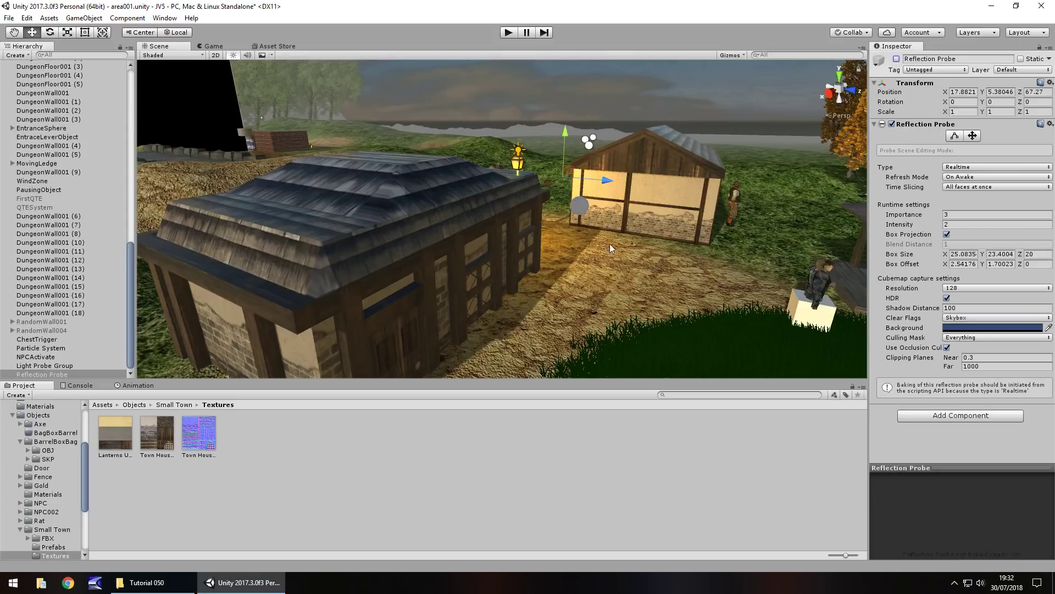
pyautogui.click(897, 58)
# Set Town House 1's material to Metallic 1 and Smoothness 0.
pyautogui.click(365, 216)
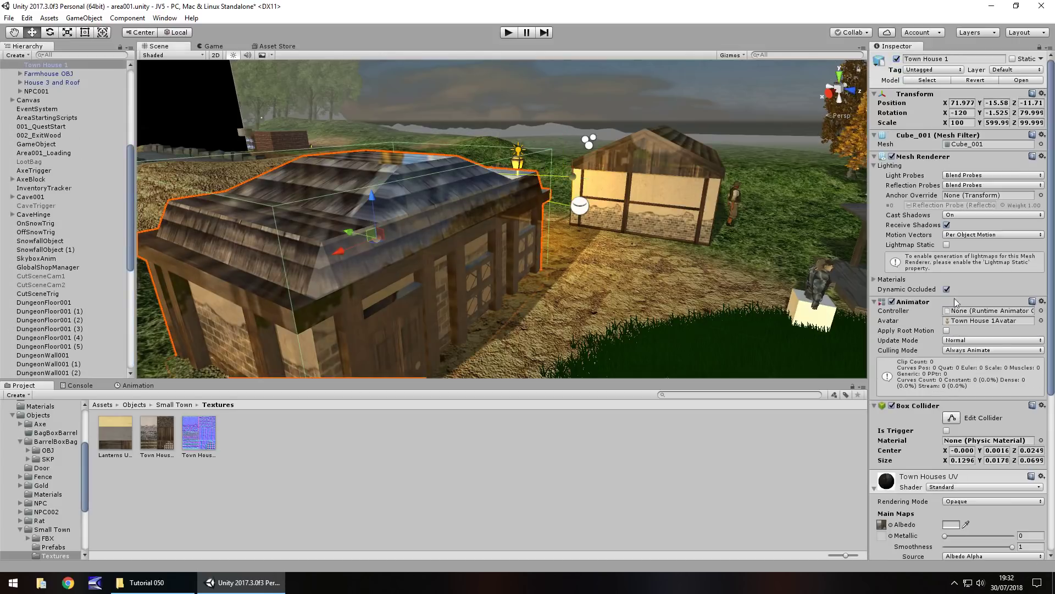
pyautogui.scroll(-10, 968, 414)
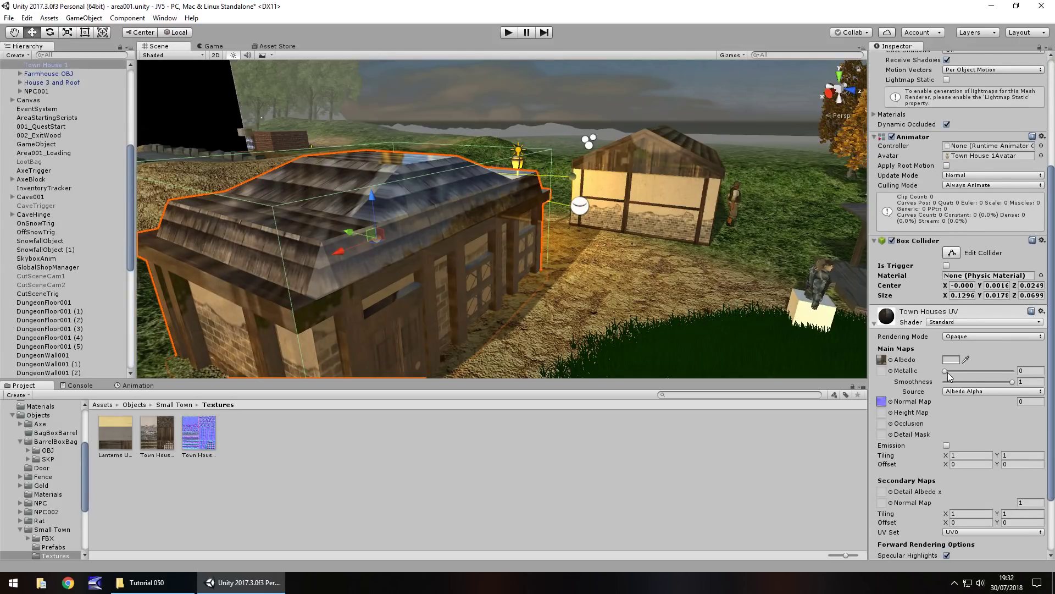
pyautogui.moveTo(945, 371)
pyautogui.mouseDown()
pyautogui.moveTo(1016, 370)
pyautogui.moveTo(1010, 382)
pyautogui.moveTo(931, 386)
pyautogui.mouseUp()
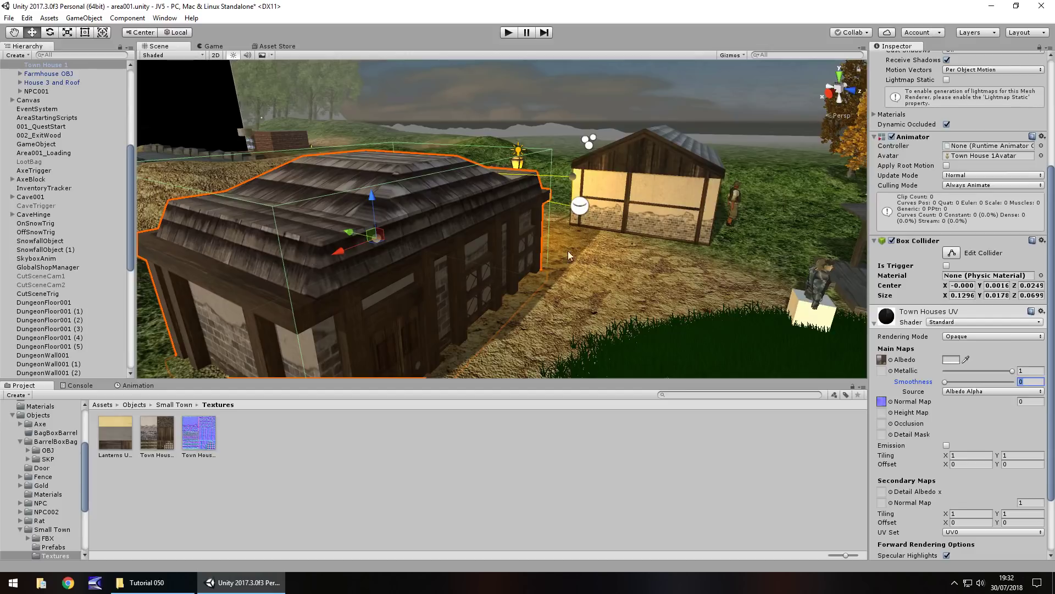
# Examine the town houses' walls and roofs and the lantern light between them from several close angles.
pyautogui.moveTo(667, 217); pyautogui.dragTo(533, 176, button='middle')
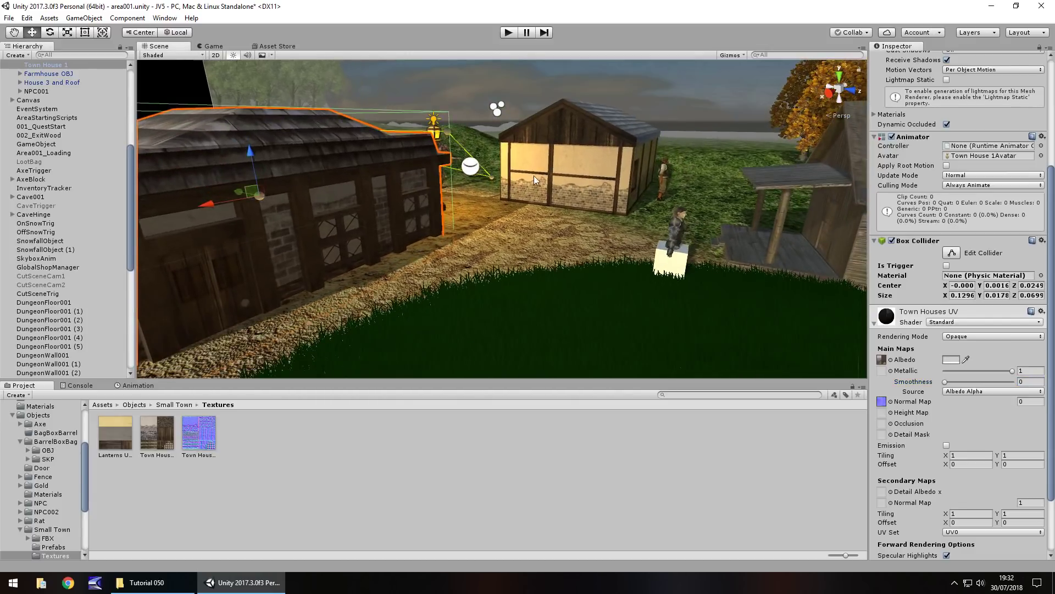
pyautogui.moveTo(527, 189)
pyautogui.mouseDown(button='right')
pyautogui.moveTo(546, 224)
pyautogui.moveTo(517, 207)
pyautogui.mouseUp(button='right')
pyautogui.scroll(5, 485, 252)
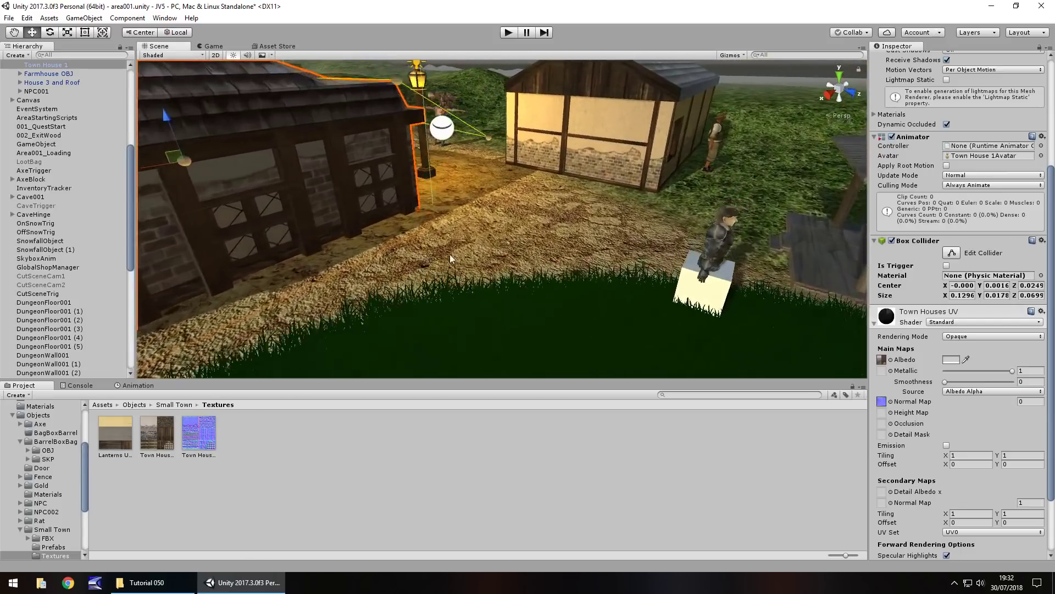
pyautogui.moveTo(450, 254); pyautogui.dragTo(530, 298, button='middle')
pyautogui.moveTo(541, 285); pyautogui.dragTo(501, 254, button='right')
pyautogui.scroll(-5, 467, 240)
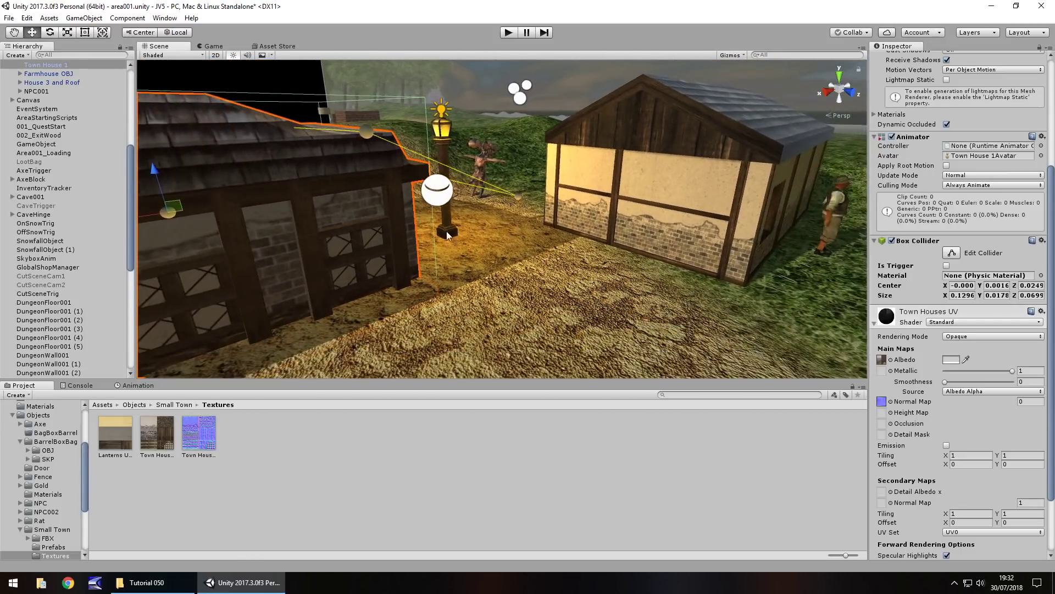
pyautogui.moveTo(447, 231); pyautogui.dragTo(511, 428, button='middle')
pyautogui.moveTo(544, 231); pyautogui.dragTo(516, 272, button='right')
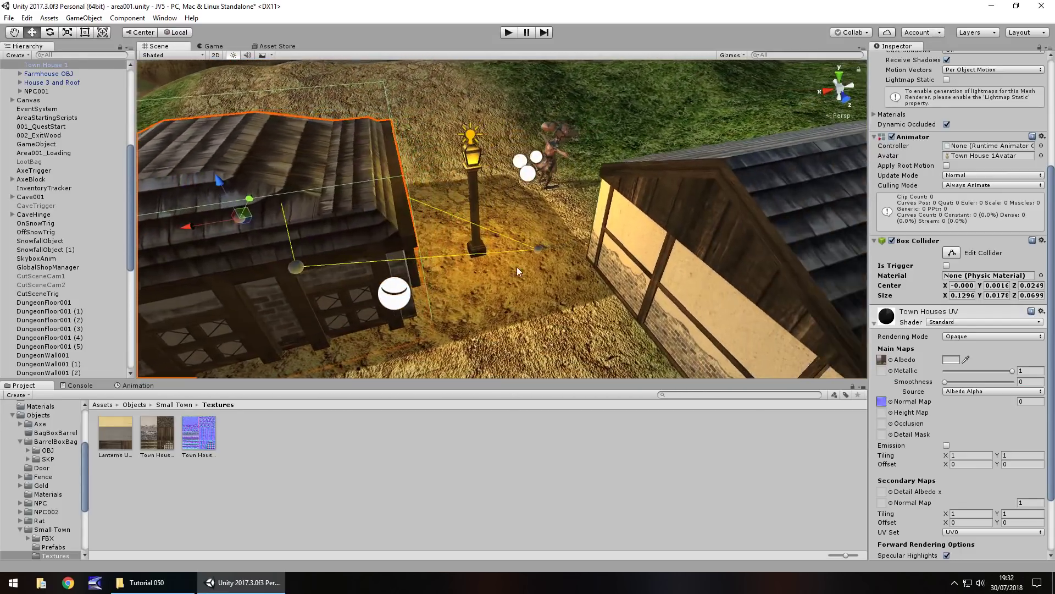
pyautogui.moveTo(540, 249); pyautogui.dragTo(555, 237)
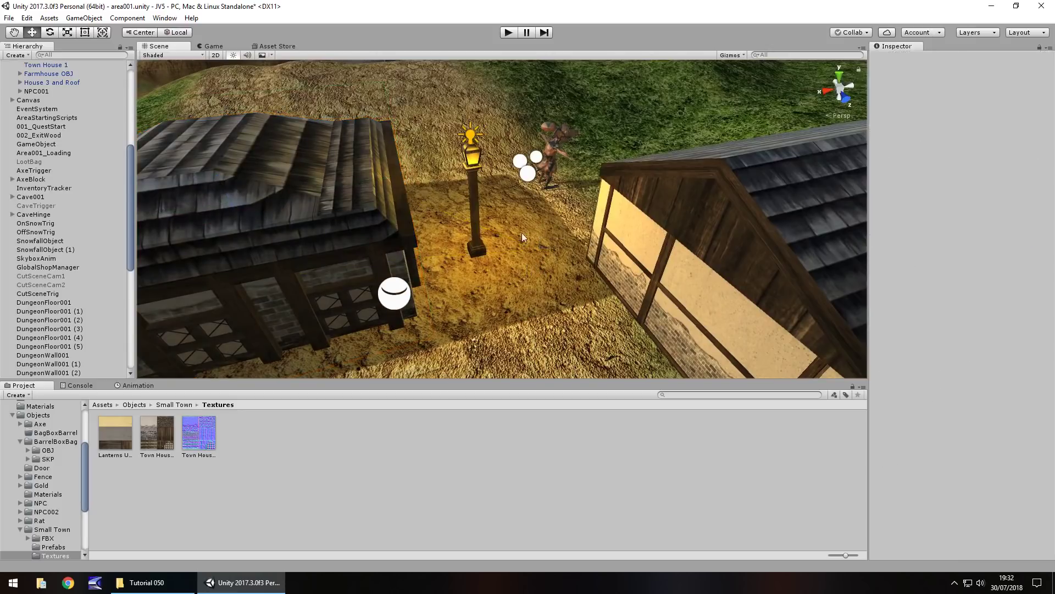
# Inspect the Light Probe Group near the lantern and the probe links of Town House 1.
pyautogui.click(527, 173)
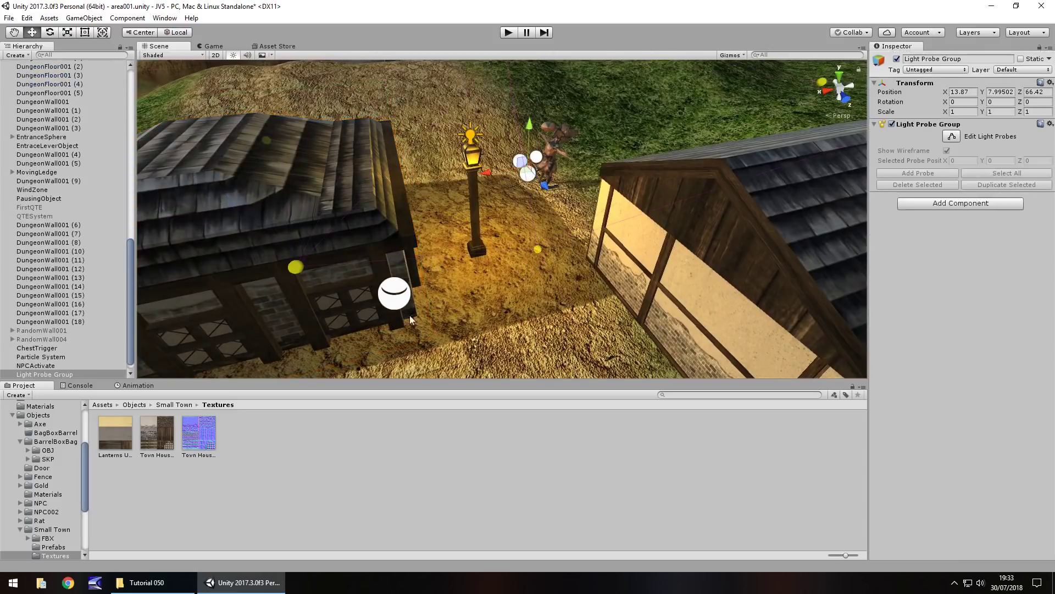
pyautogui.click(221, 272)
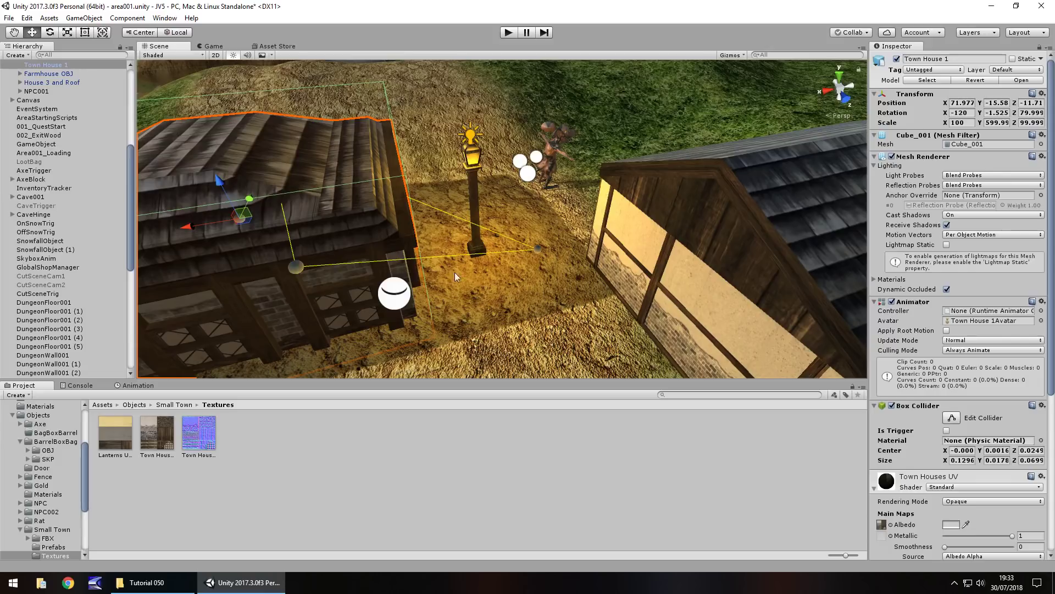
pyautogui.scroll(-10, 473, 284)
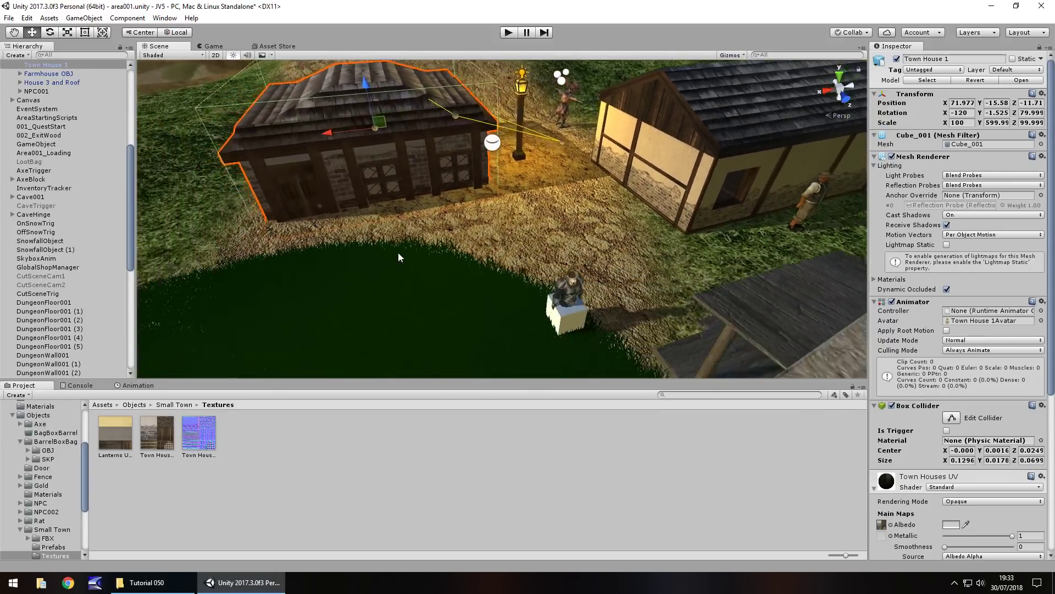
pyautogui.scroll(-5, 483, 227)
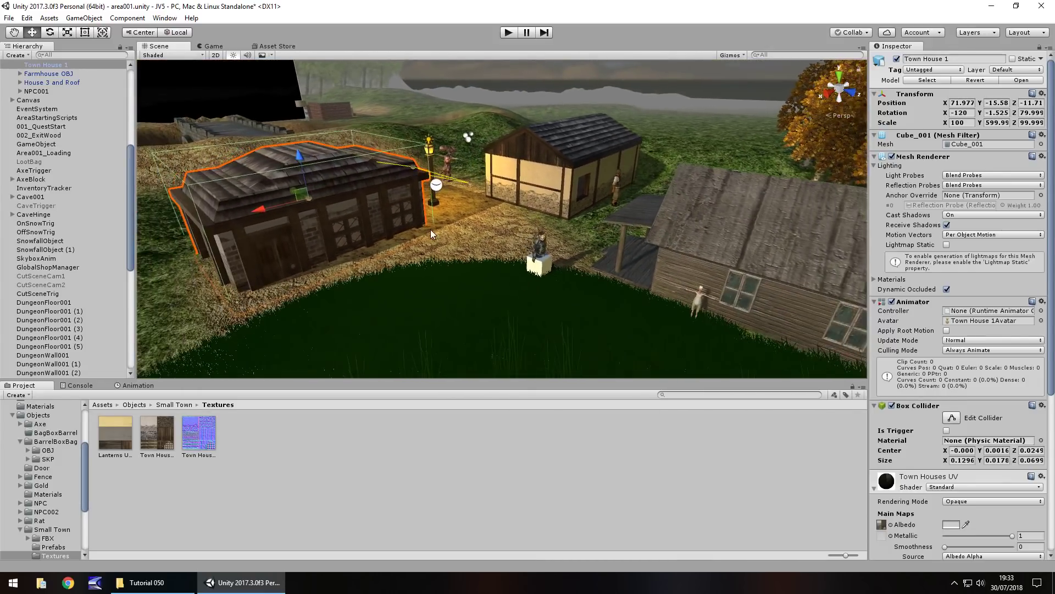
# Search the scene's objects for "light", select the Sun001 directional light and clear the search filter.
pyautogui.moveTo(131, 168); pyautogui.dragTo(133, 293)
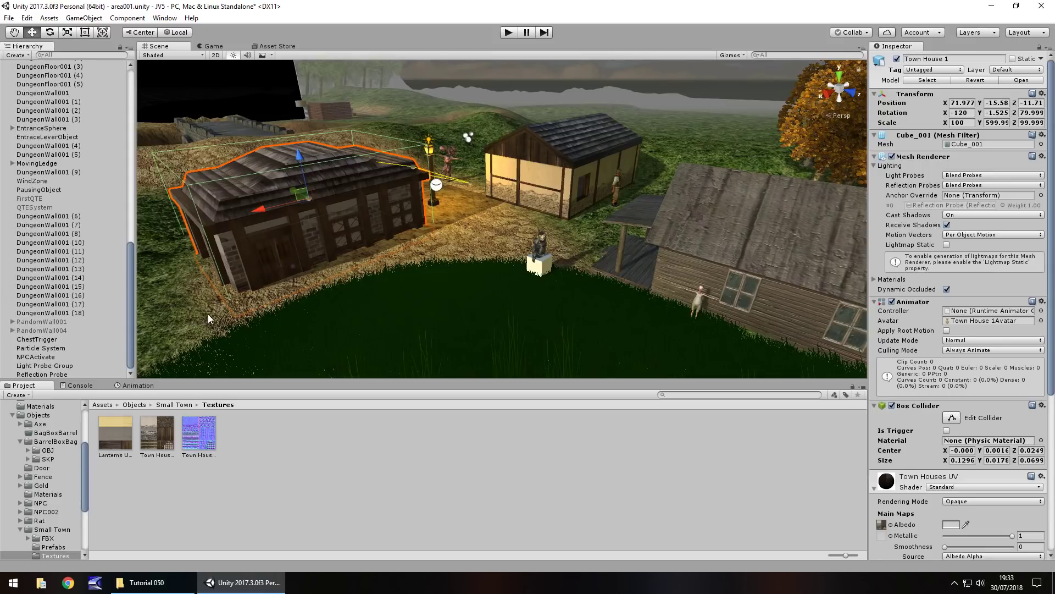
pyautogui.keyDown('alt'); pyautogui.moveTo(243, 322); pyautogui.dragTo(262, 245); pyautogui.keyUp('alt')
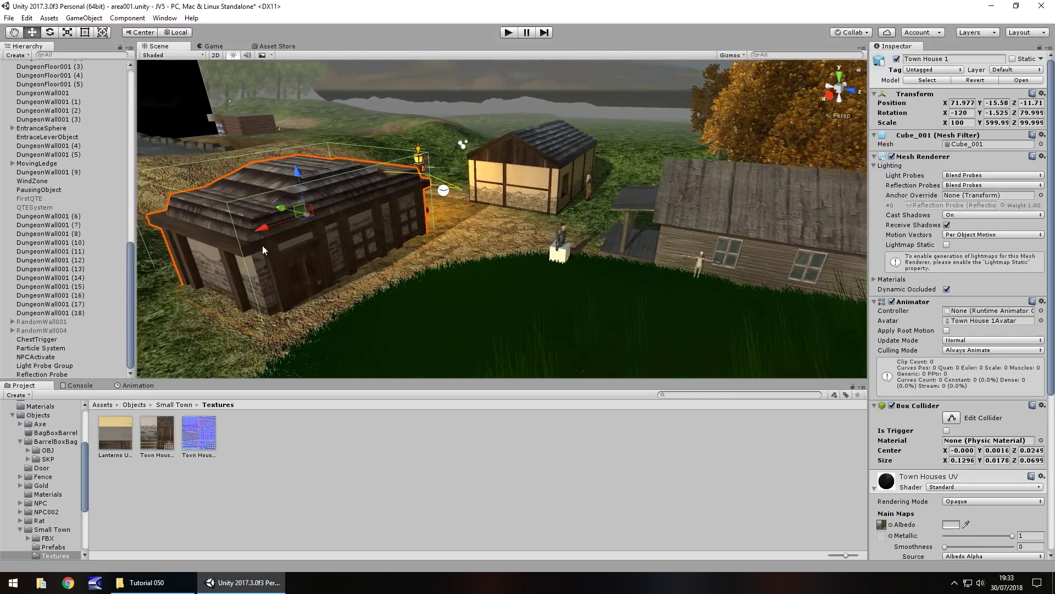
pyautogui.moveTo(130, 266); pyautogui.dragTo(121, 81)
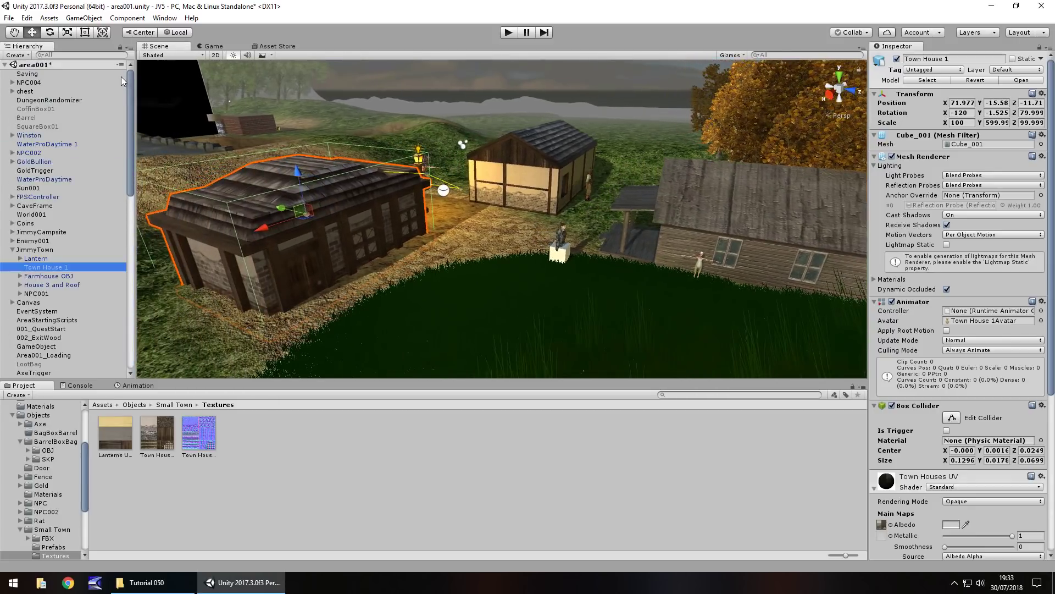
pyautogui.click(73, 55)
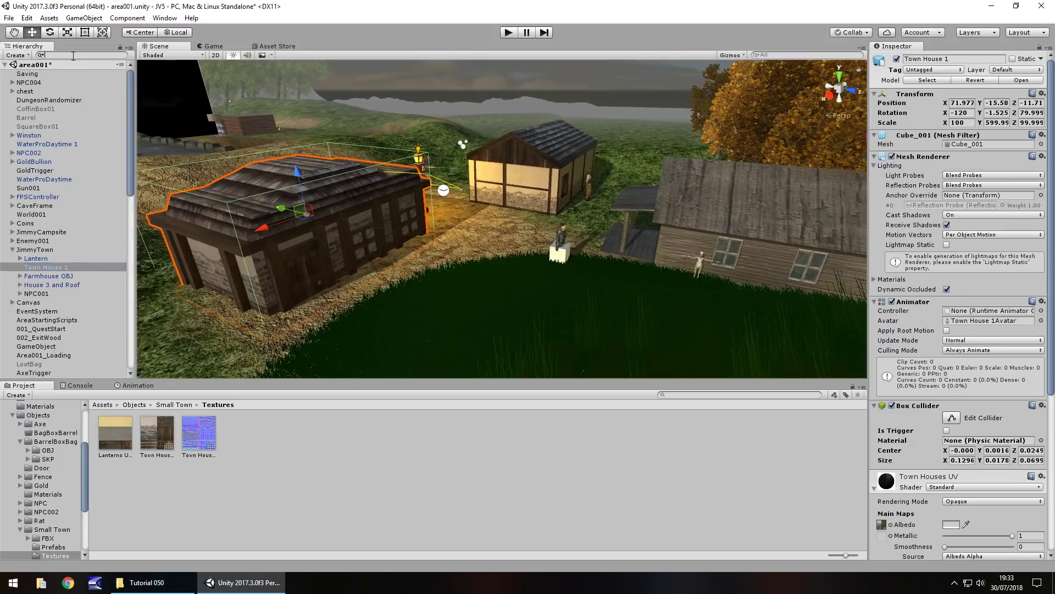
pyautogui.write('light')
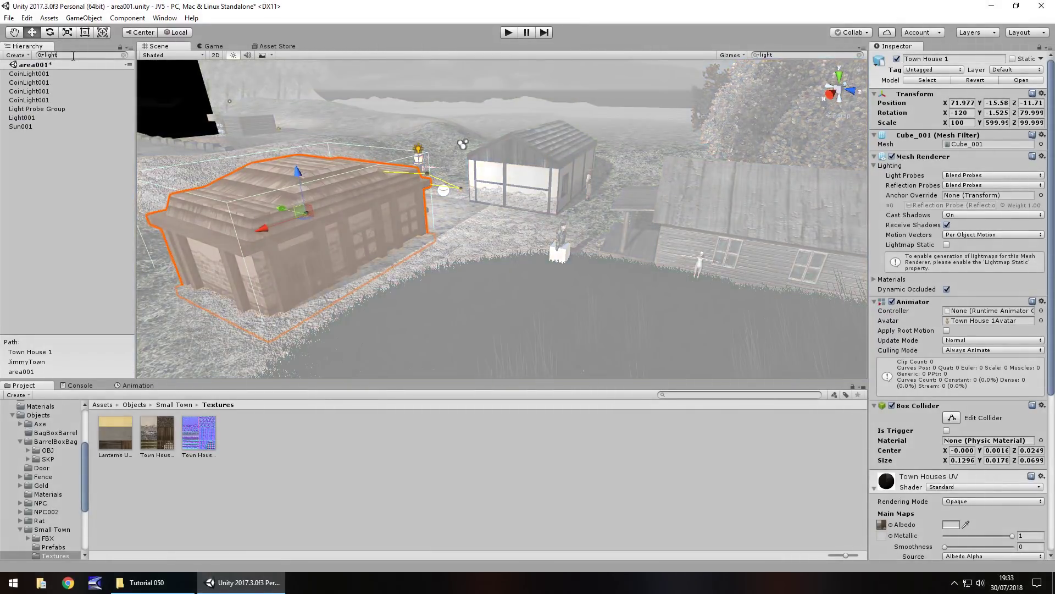
pyautogui.click(33, 125)
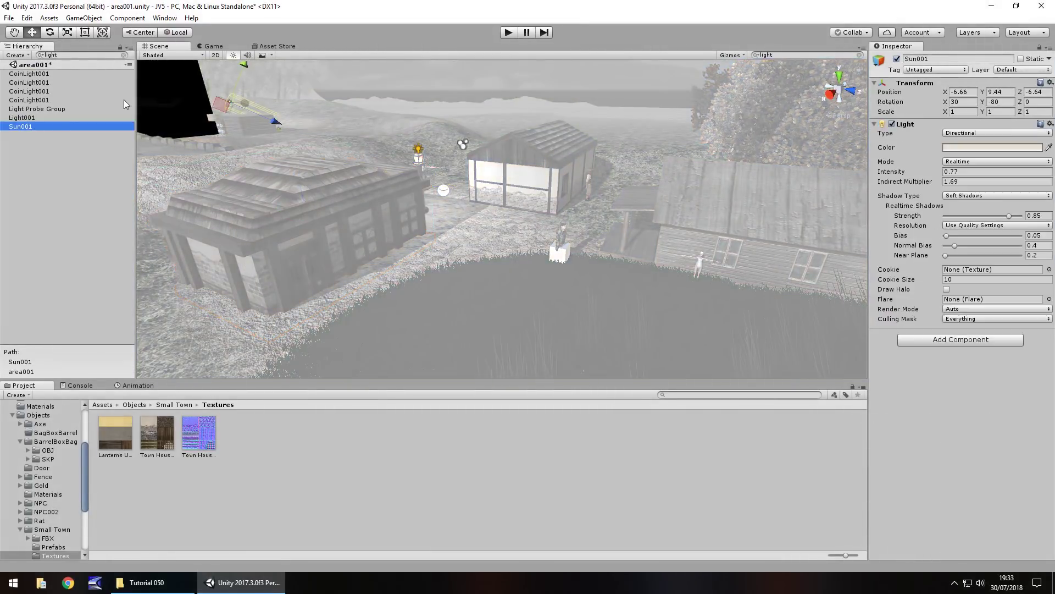
pyautogui.click(124, 55)
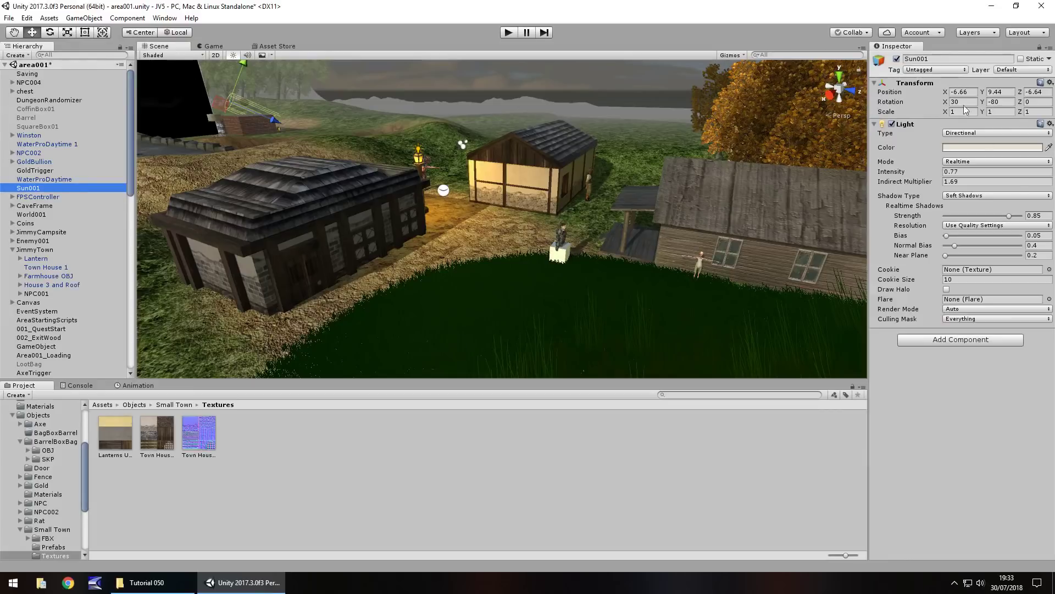
# Deactivate the Sun001 object and view the village without sunlight.
pyautogui.click(898, 59)
pyautogui.click(897, 58)
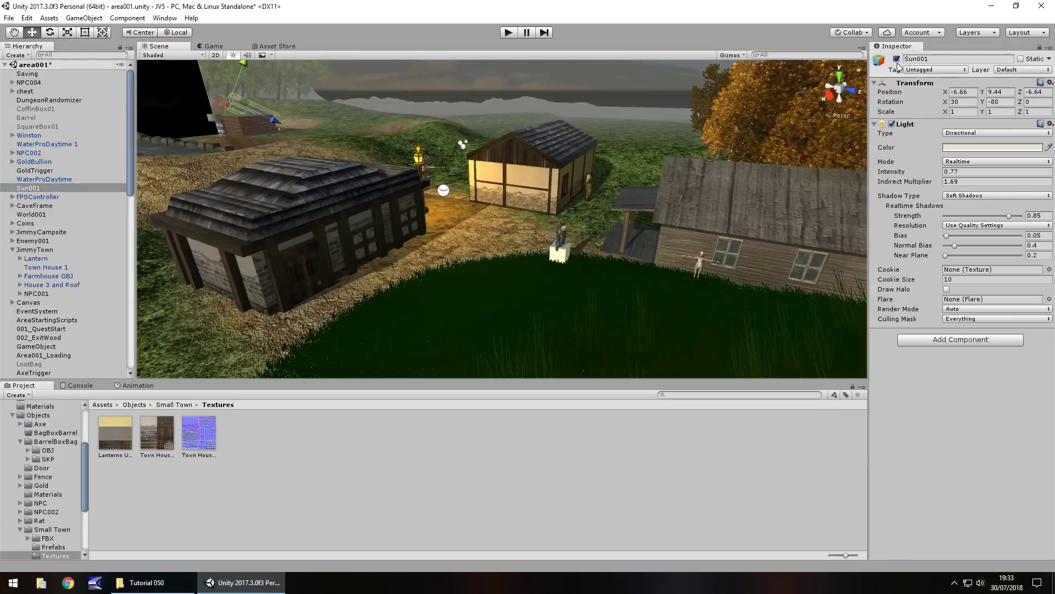
pyautogui.moveTo(504, 226); pyautogui.dragTo(432, 253, button='right')
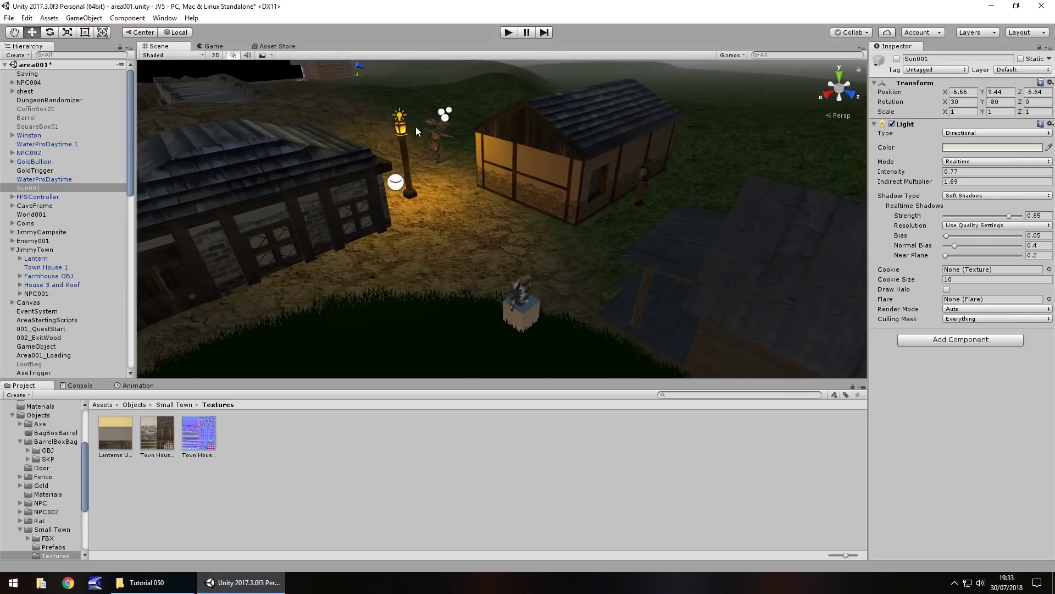
pyautogui.moveTo(350, 206); pyautogui.dragTo(411, 224, button='right')
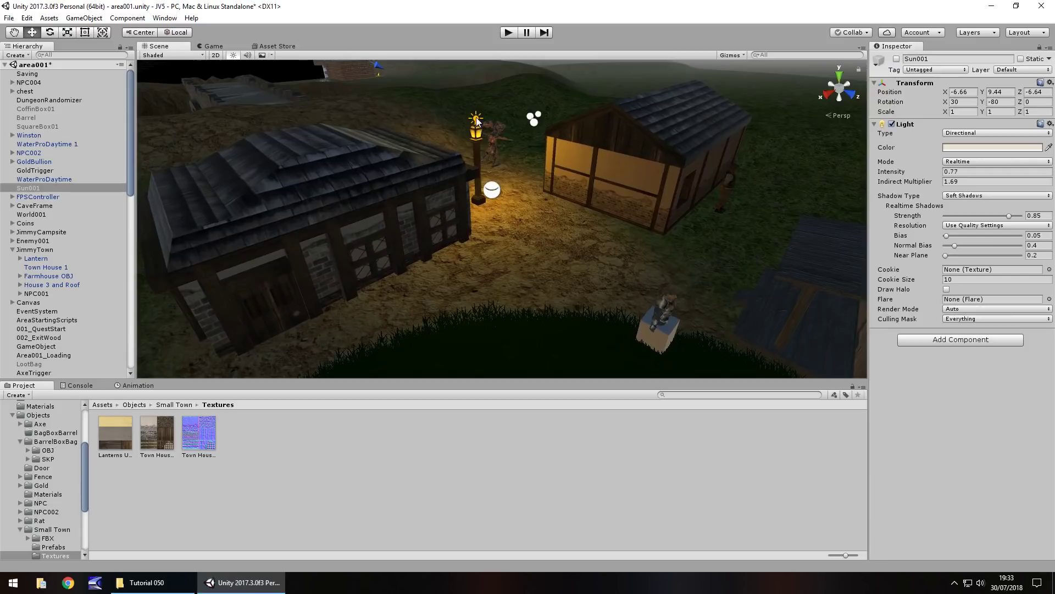
# Test the Reflection Probe at intensities of 5.69 and 1, and set its intensity back to 2.
pyautogui.click(492, 191)
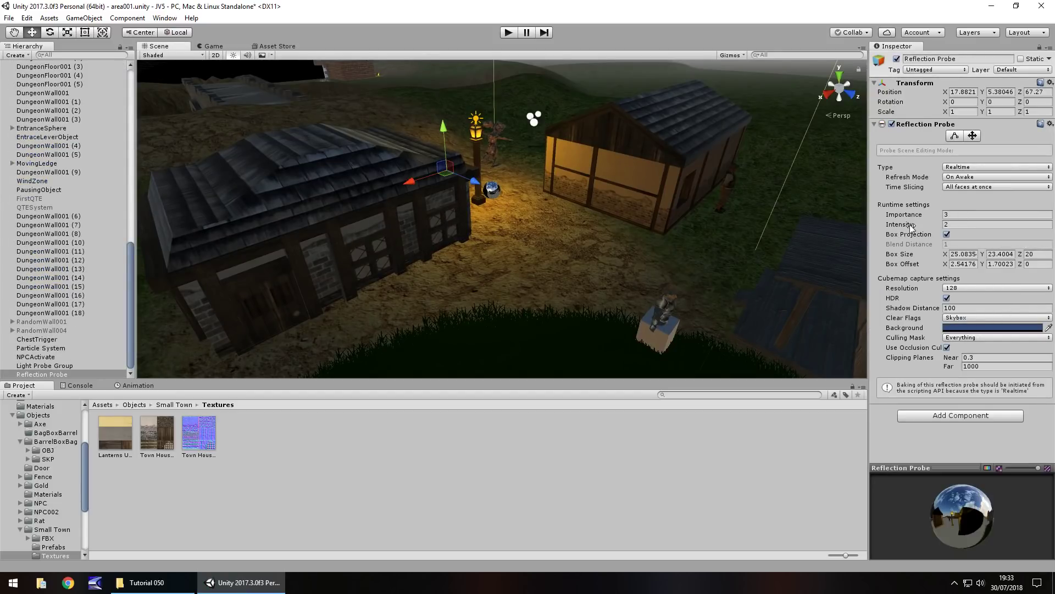
pyautogui.moveTo(907, 229); pyautogui.dragTo(957, 230)
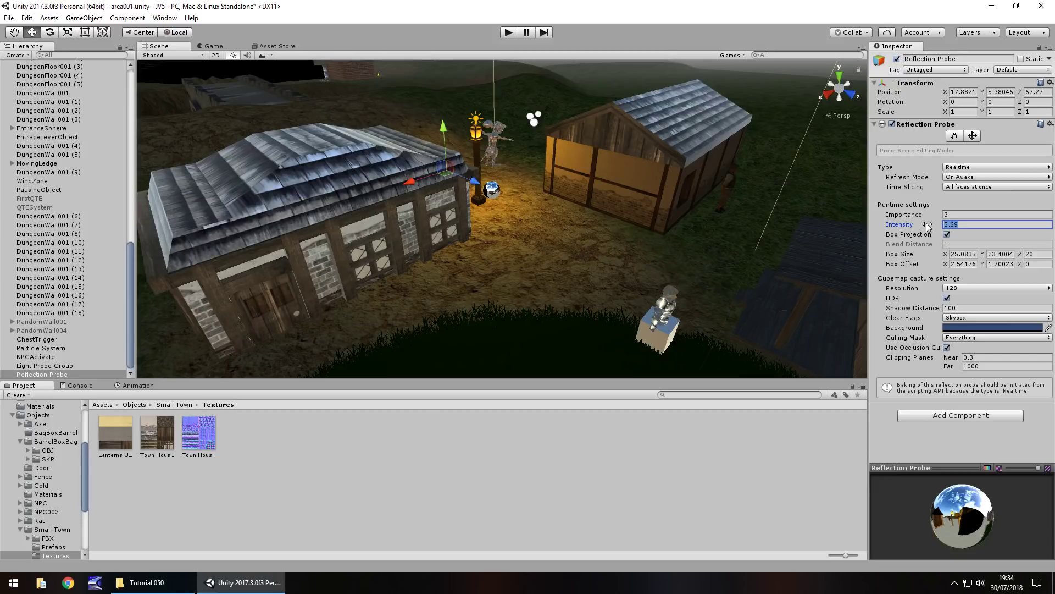
pyautogui.write('1')
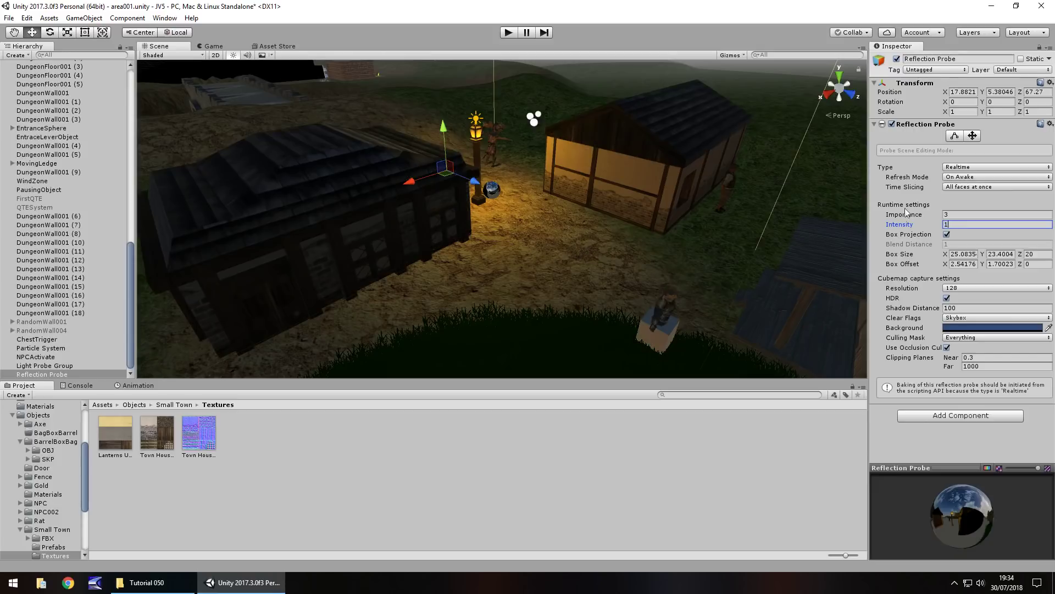
pyautogui.write('2')
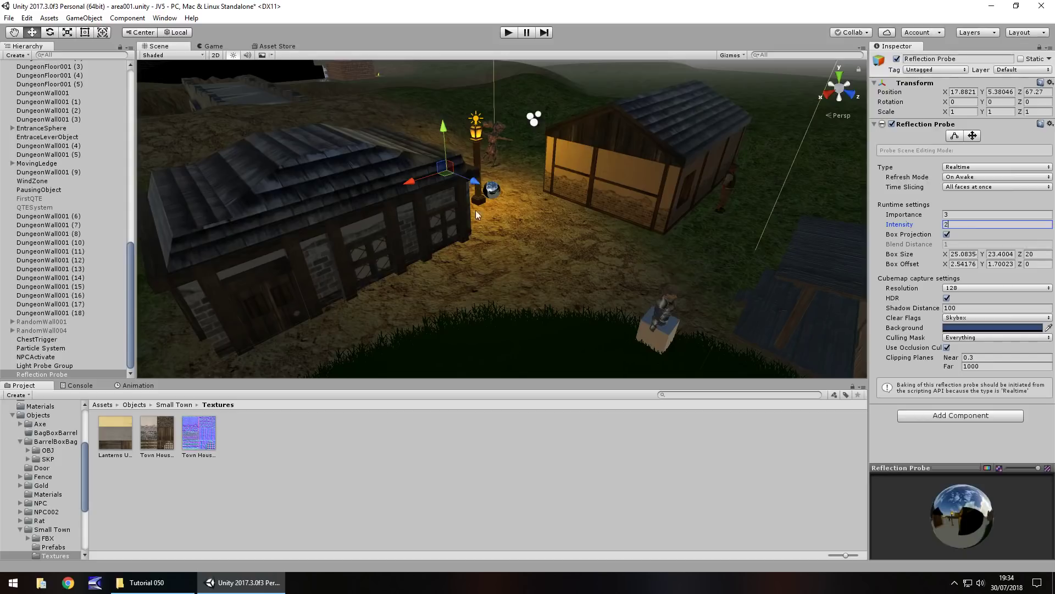
# Deactivate the Light Probe Group to compare the village lighting without it, and activate it again.
pyautogui.click(44, 366)
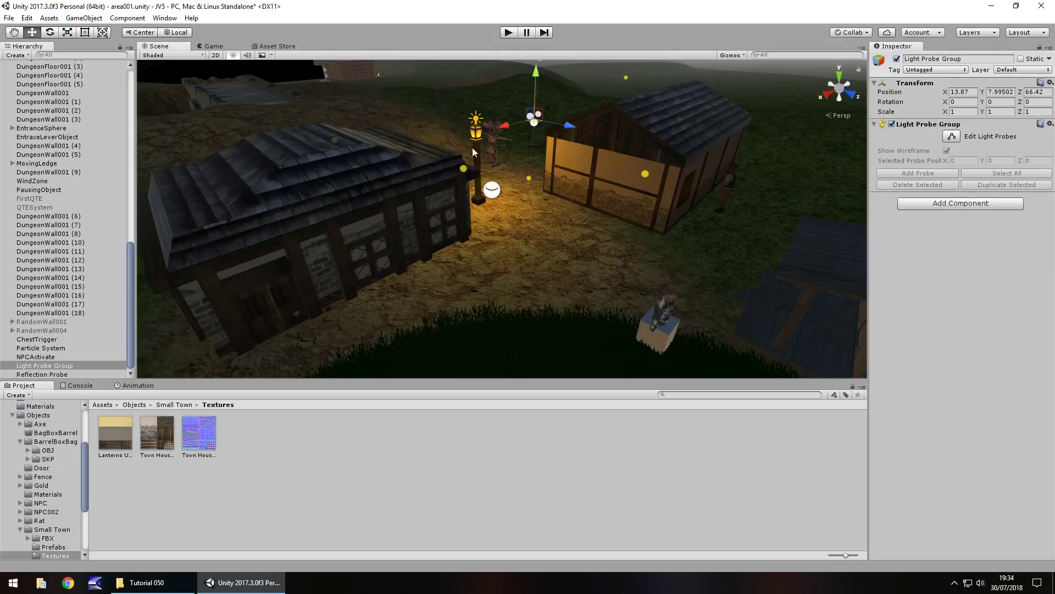
pyautogui.click(897, 59)
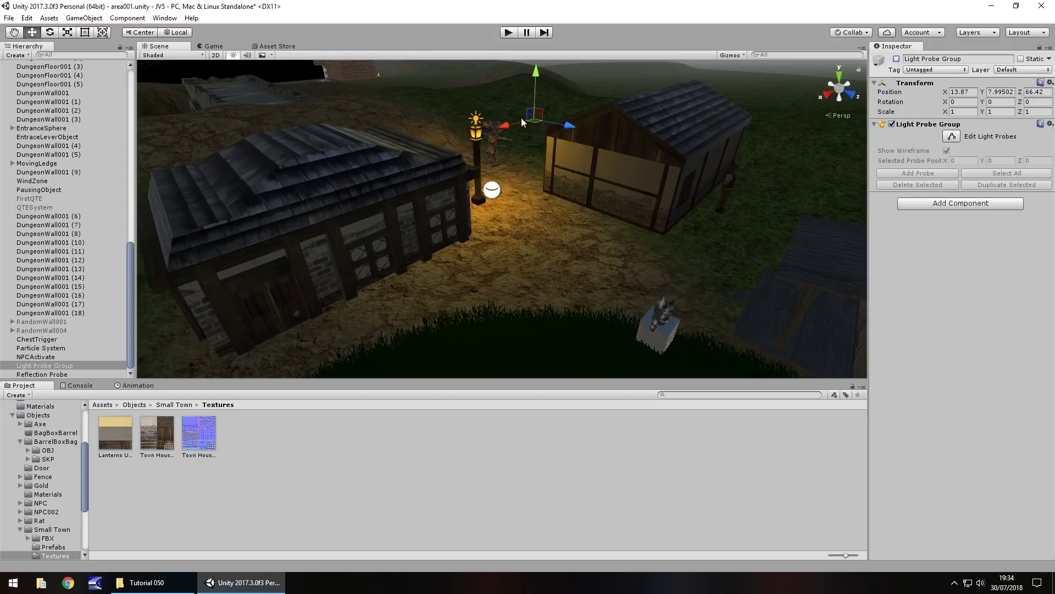
pyautogui.click(897, 59)
# Examine how the lantern and the light probes illuminate the town house and the open-framed barn from several angles.
pyautogui.keyDown('alt'); pyautogui.moveTo(531, 183); pyautogui.dragTo(572, 200); pyautogui.keyUp('alt')
pyautogui.moveTo(572, 200); pyautogui.dragTo(589, 170, button='right')
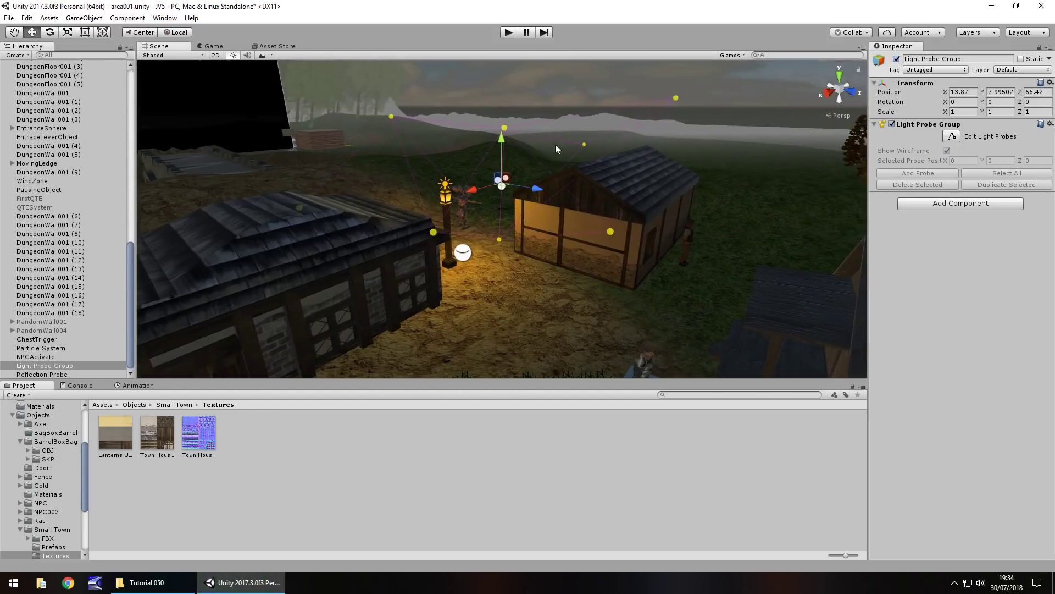
pyautogui.moveTo(595, 217); pyautogui.dragTo(563, 232, button='right')
pyautogui.moveTo(562, 231)
pyautogui.keyDown('alt'); pyautogui.mouseDown()
pyautogui.moveTo(611, 232)
pyautogui.moveTo(553, 232)
pyautogui.mouseUp(); pyautogui.keyUp('alt')
pyautogui.moveTo(553, 229); pyautogui.dragTo(489, 222, button='right')
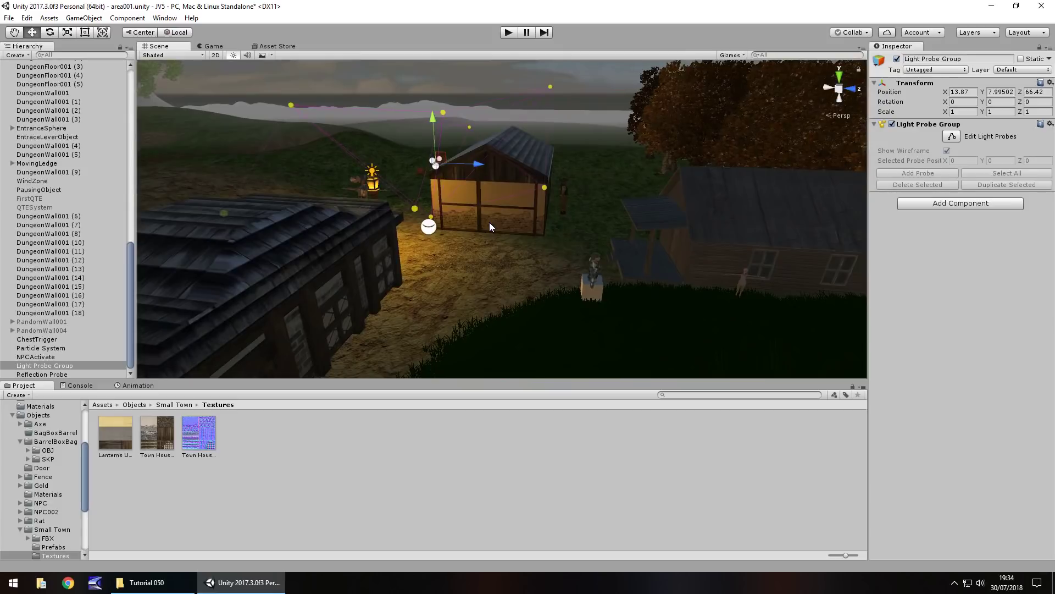
pyautogui.moveTo(509, 307); pyautogui.dragTo(432, 302, button='right')
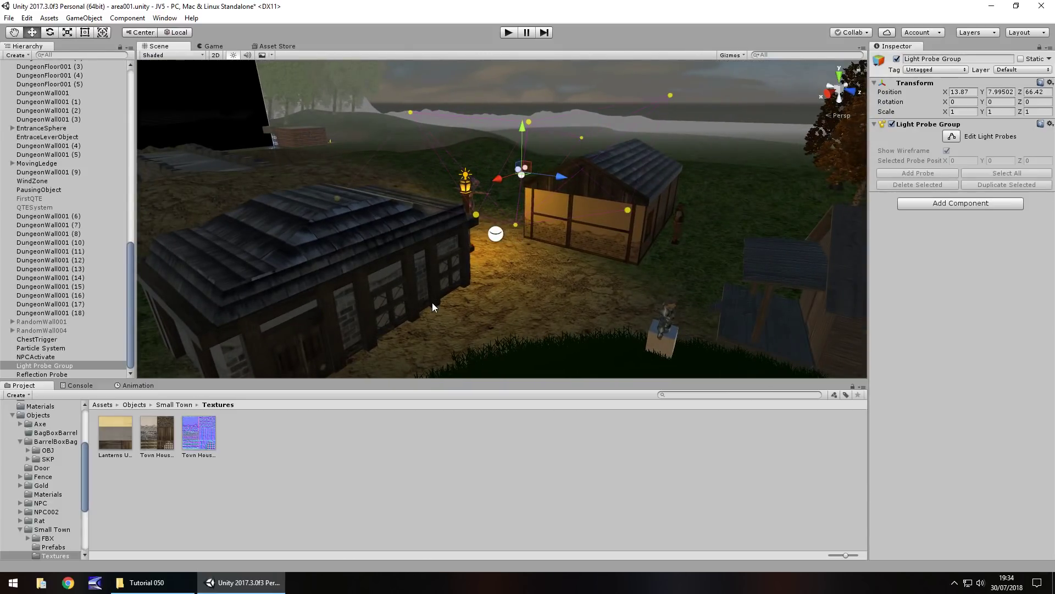
pyautogui.keyDown('alt'); pyautogui.moveTo(431, 306); pyautogui.dragTo(439, 312); pyautogui.keyUp('alt')
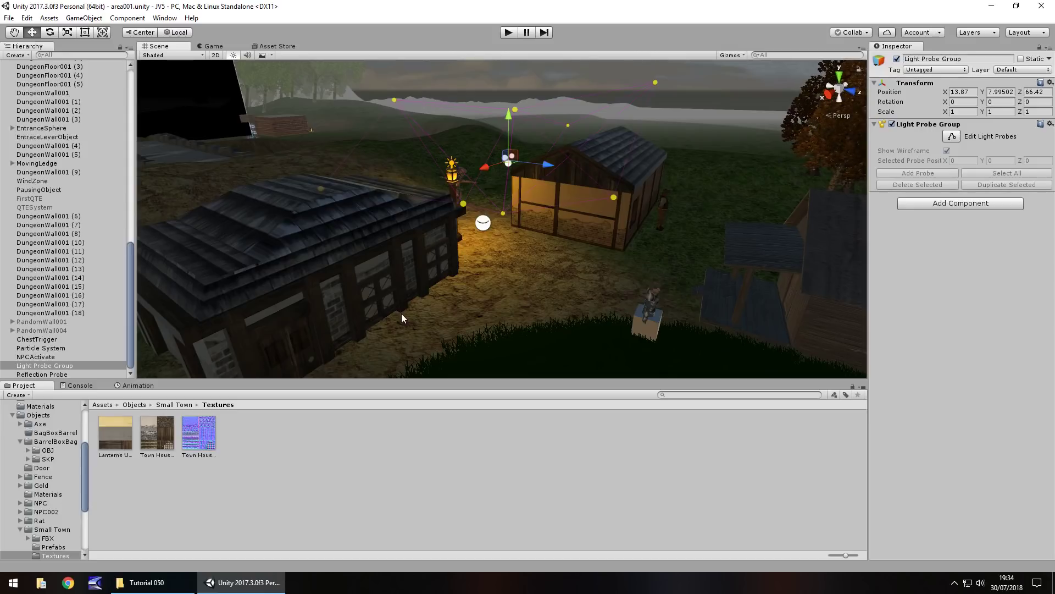
pyautogui.moveTo(570, 255); pyautogui.dragTo(598, 282, button='right')
pyautogui.moveTo(521, 237); pyautogui.dragTo(400, 186, button='right')
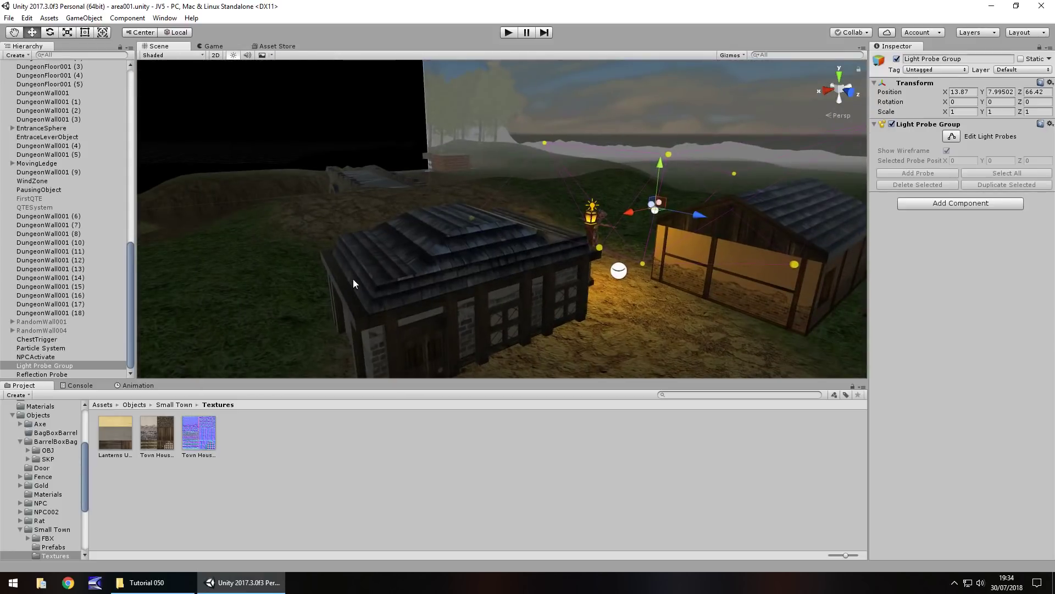
# Examine the darker dirt path behind the town house and return to the lantern area for comparison.
pyautogui.moveTo(377, 223); pyautogui.dragTo(350, 235, button='right')
pyautogui.press('Left')
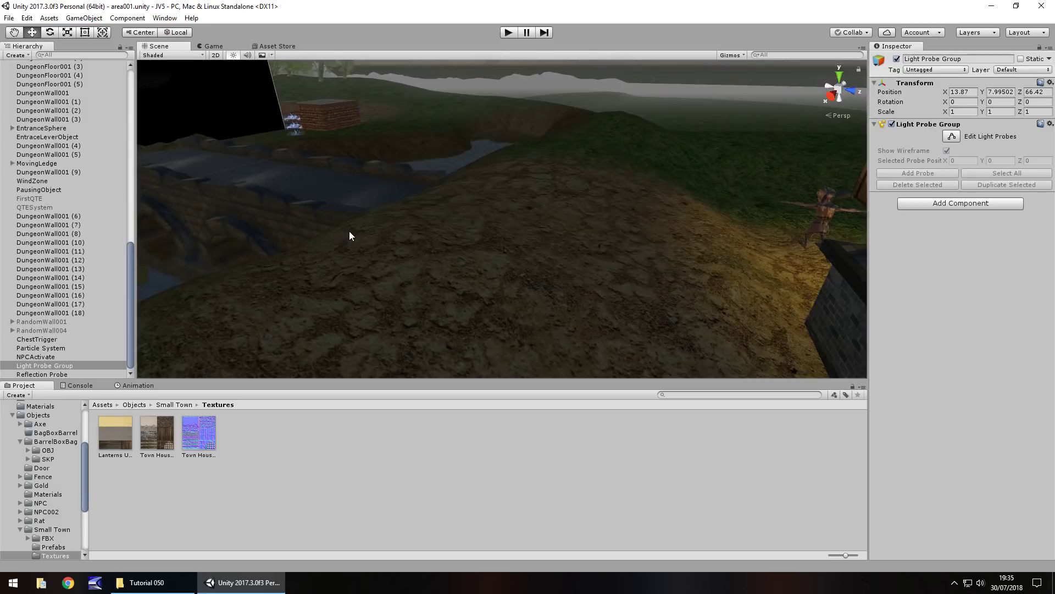
pyautogui.press('Right')
pyautogui.press('Down')
pyautogui.press('f')
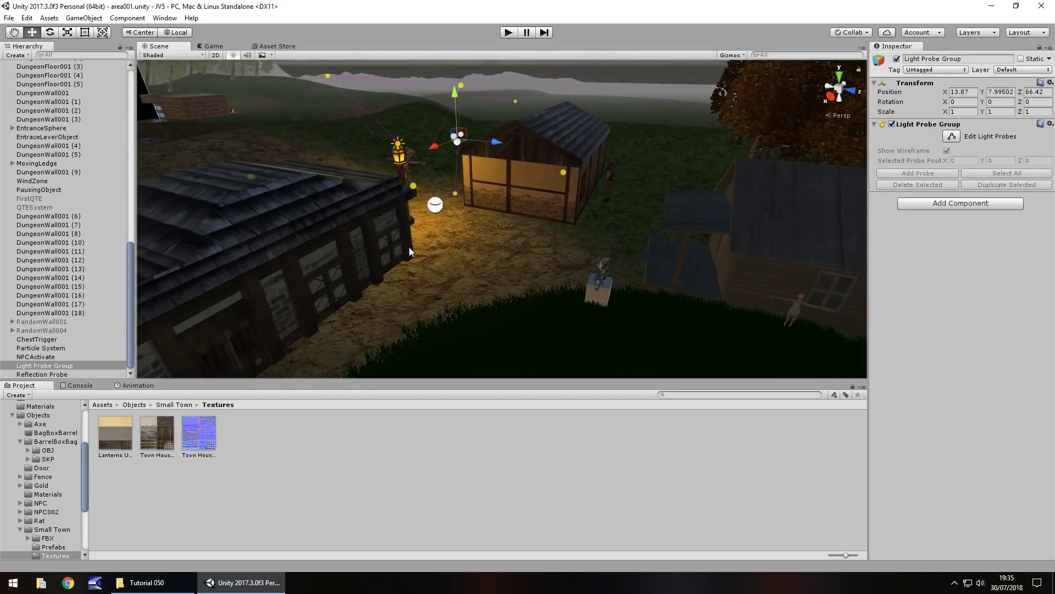
pyautogui.moveTo(409, 247); pyautogui.dragTo(460, 260, button='right')
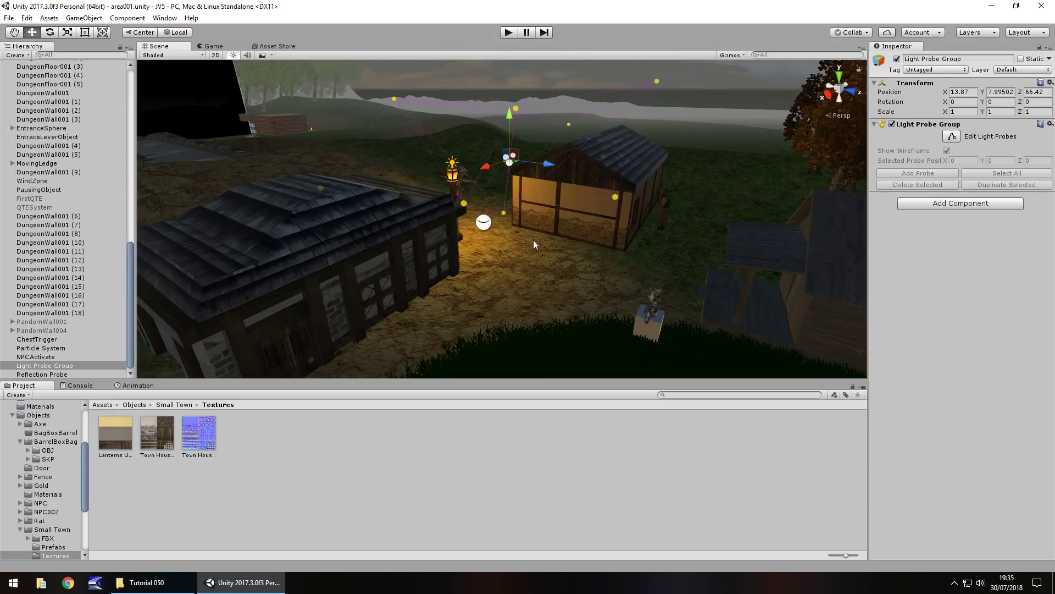
# Examine the lantern post and the far side of the town house from behind the Light Probe Group.
pyautogui.keyDown('alt'); pyautogui.moveTo(534, 239); pyautogui.dragTo(589, 256); pyautogui.keyUp('alt')
pyautogui.press('Left')
pyautogui.press('Up')
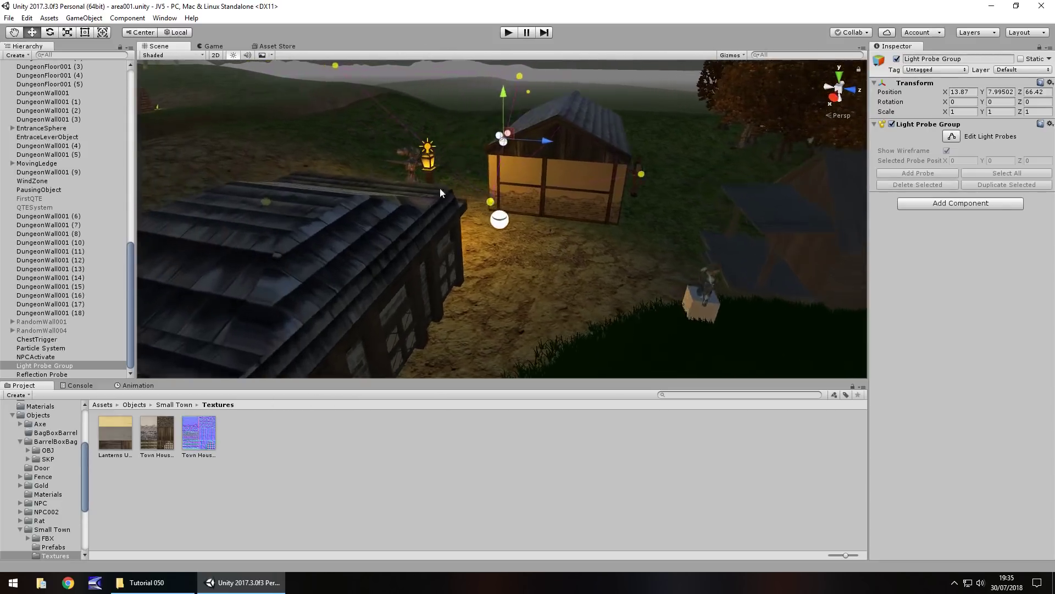
pyautogui.keyDown('alt'); pyautogui.moveTo(348, 165); pyautogui.dragTo(120, 122); pyautogui.keyUp('alt')
pyautogui.moveTo(120, 122); pyautogui.dragTo(307, 119, button='right')
pyautogui.press('Right')
pyautogui.press('Up')
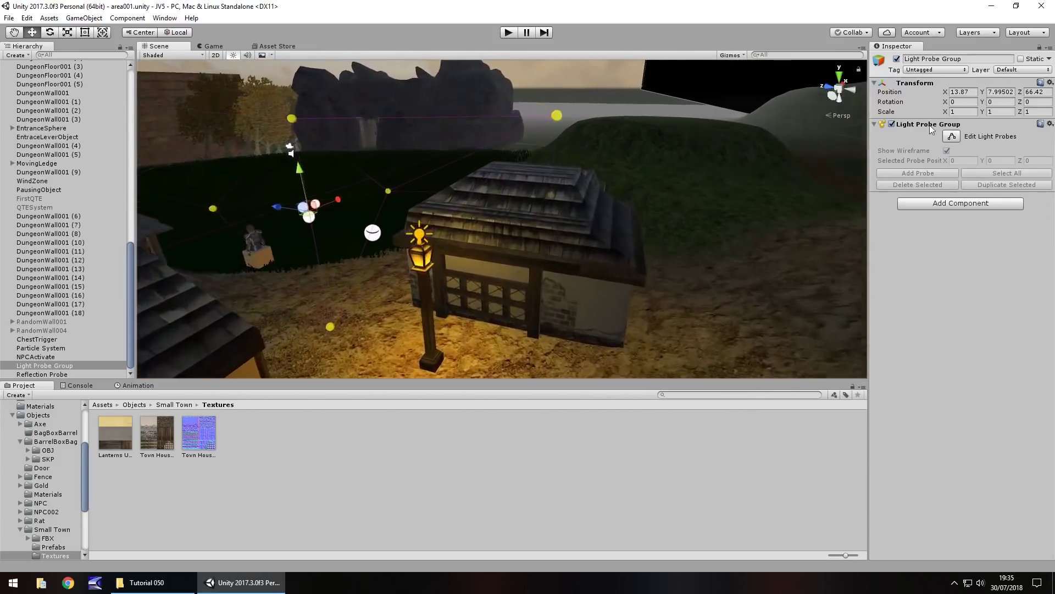
# Examine the lighting of the whole village, including the unlit farmhouse, from across the grass.
pyautogui.keyDown('alt'); pyautogui.moveTo(304, 113); pyautogui.dragTo(382, 217); pyautogui.keyUp('alt')
pyautogui.press('Right')
pyautogui.press('Right')
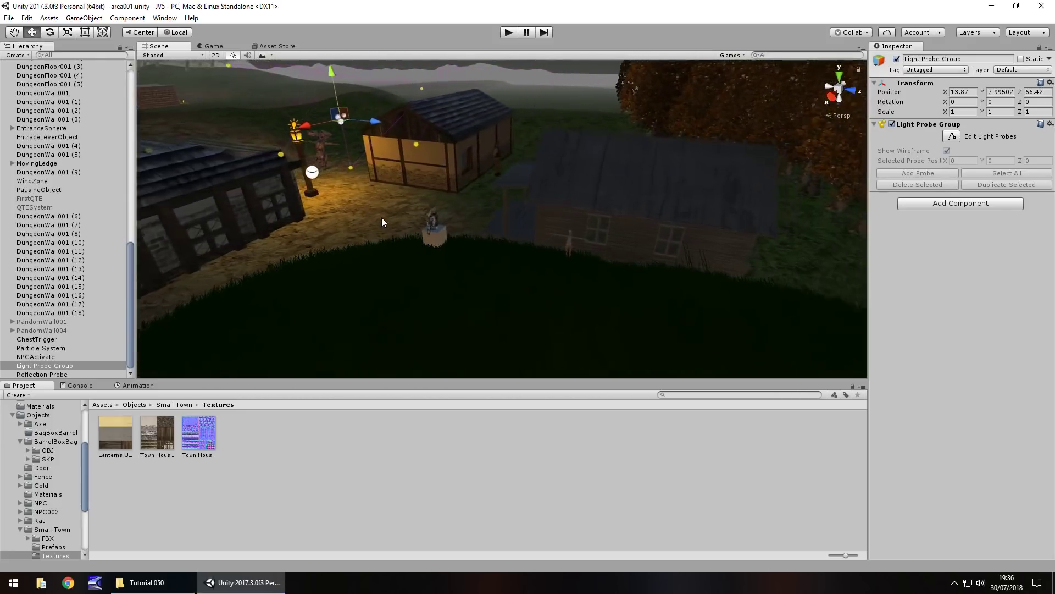
pyautogui.press('Up')
pyautogui.keyDown('alt'); pyautogui.moveTo(382, 218); pyautogui.dragTo(311, 223); pyautogui.keyUp('alt')
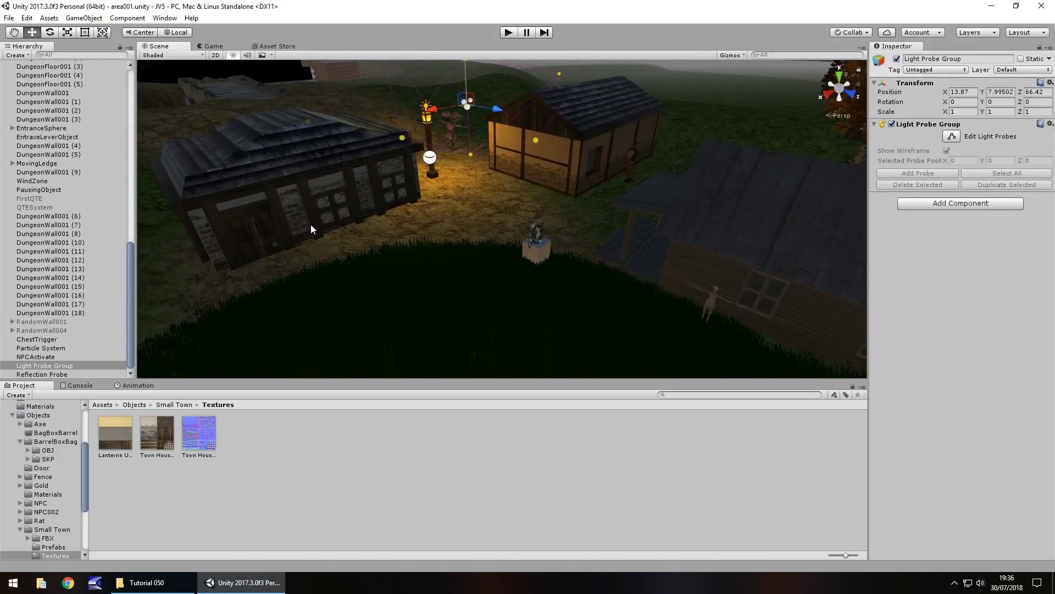
pyautogui.moveTo(306, 219)
pyautogui.keyDown('alt'); pyautogui.mouseDown()
pyautogui.moveTo(317, 220)
pyautogui.moveTo(316, 205)
pyautogui.mouseUp(); pyautogui.keyUp('alt')
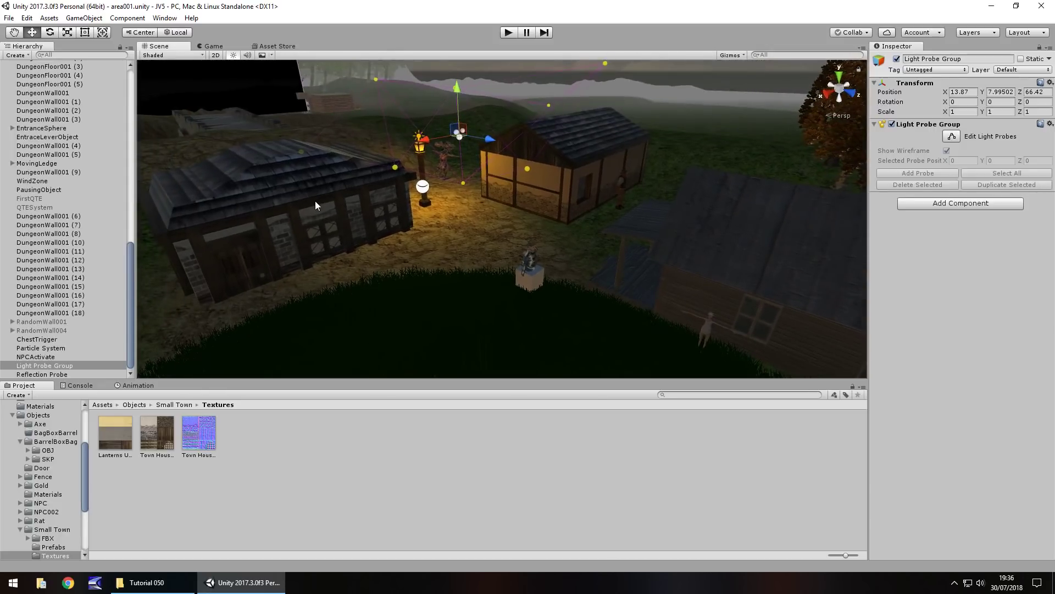
pyautogui.keyDown('alt'); pyautogui.moveTo(309, 202); pyautogui.dragTo(302, 231); pyautogui.keyUp('alt')
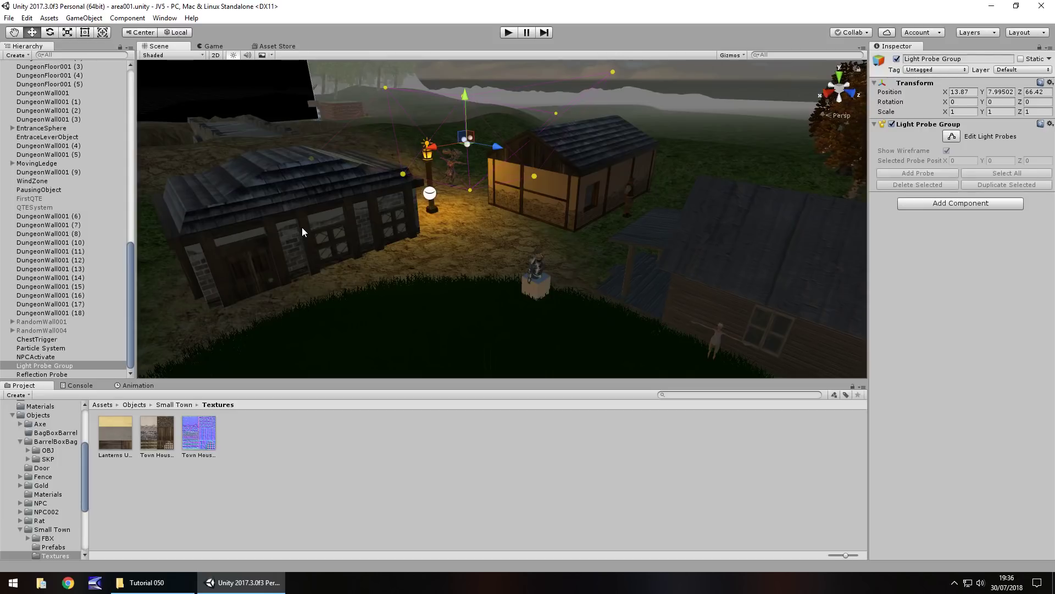
# Set the normal map strength of Town House 1's Town Houses UV material to 0.5 and check the deselected house.
pyautogui.click(279, 202)
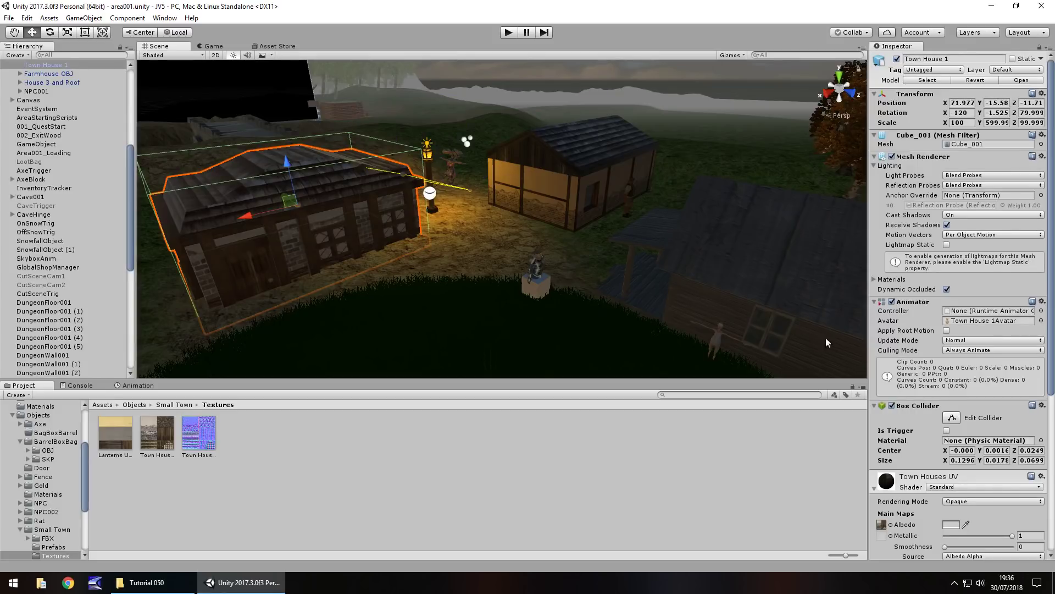
pyautogui.scroll(-10, 955, 447)
pyautogui.moveTo(955, 400); pyautogui.dragTo(971, 400)
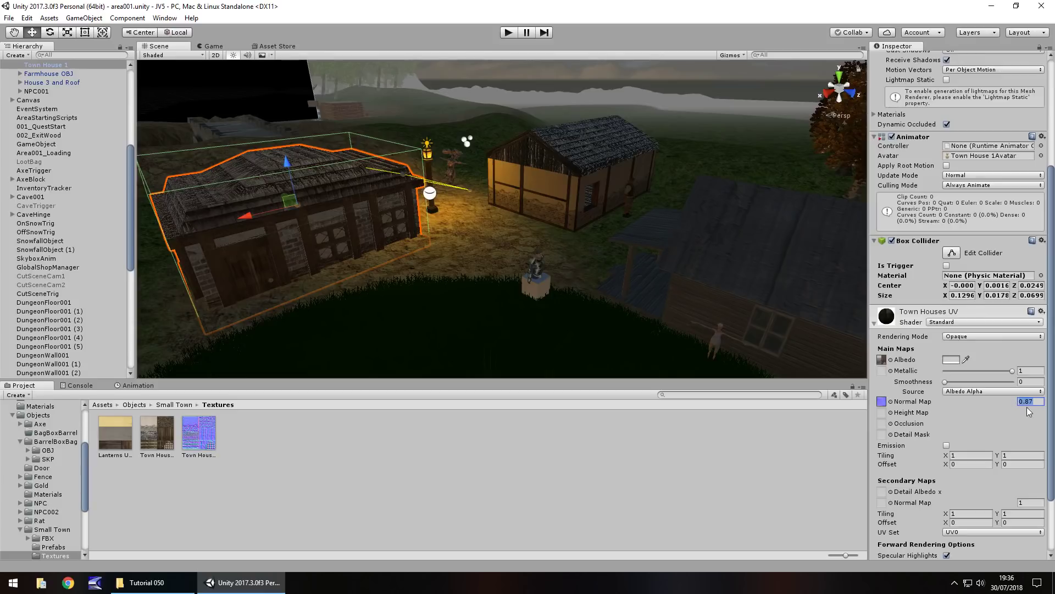
pyautogui.write('.5')
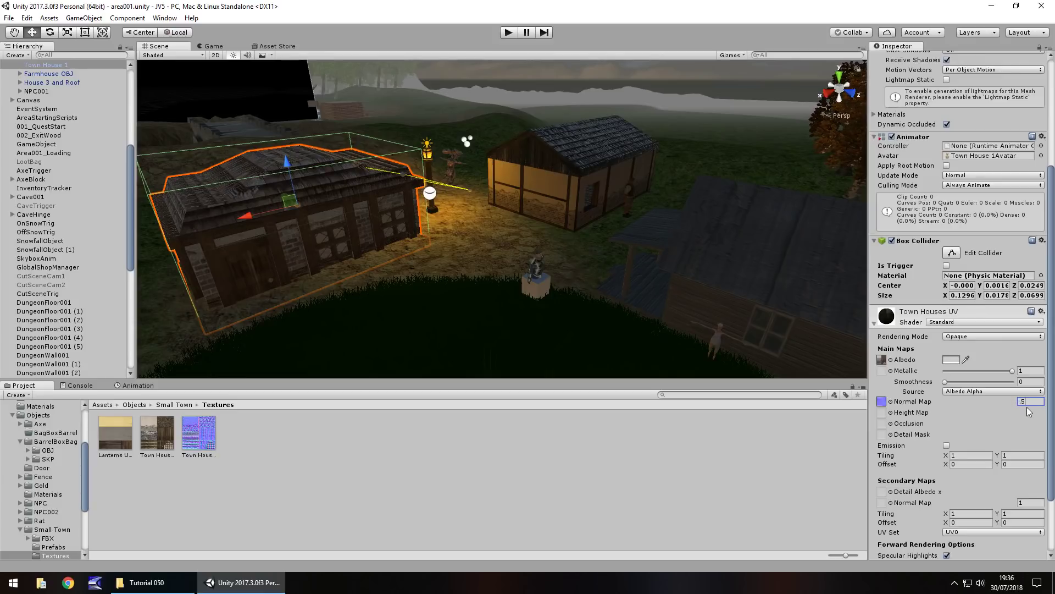
pyautogui.press('Return')
pyautogui.keyDown('alt'); pyautogui.moveTo(444, 268); pyautogui.dragTo(511, 151); pyautogui.keyUp('alt')
pyautogui.click(500, 104)
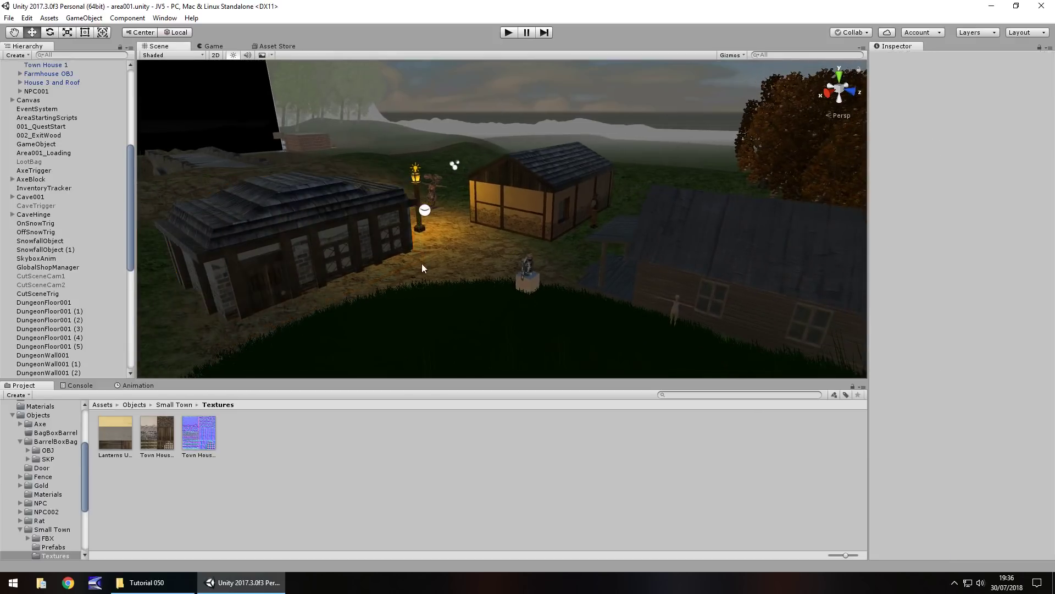
pyautogui.keyDown('alt'); pyautogui.moveTo(422, 268); pyautogui.dragTo(418, 246); pyautogui.keyUp('alt')
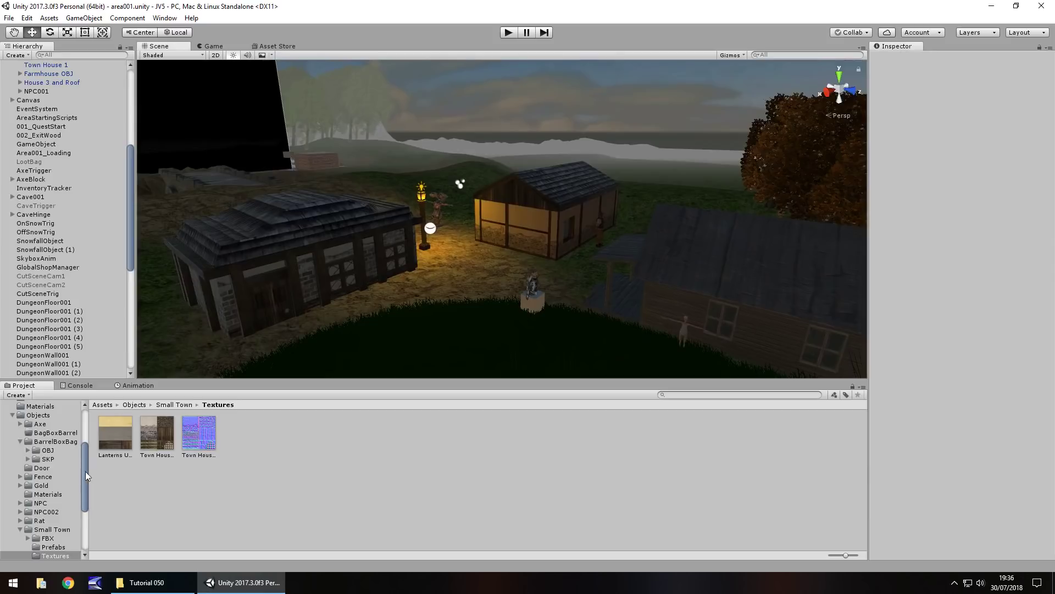
# Open the TitleScreen scene from the project's root Assets folder.
pyautogui.scroll(5, 84, 471)
pyautogui.click(33, 422)
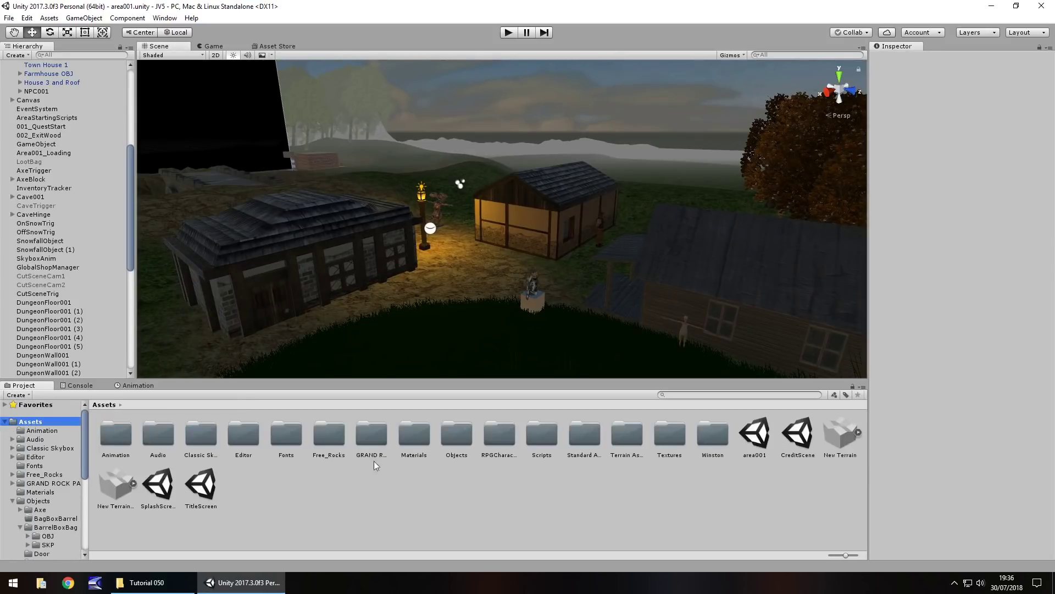
pyautogui.click(201, 485)
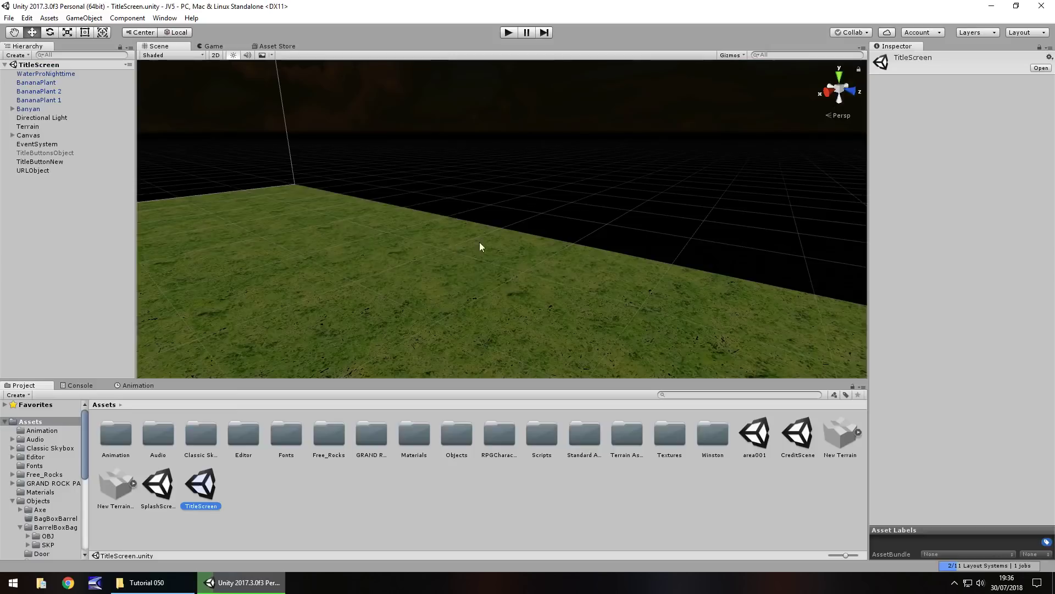
pyautogui.moveTo(479, 242); pyautogui.dragTo(958, 150, button='right')
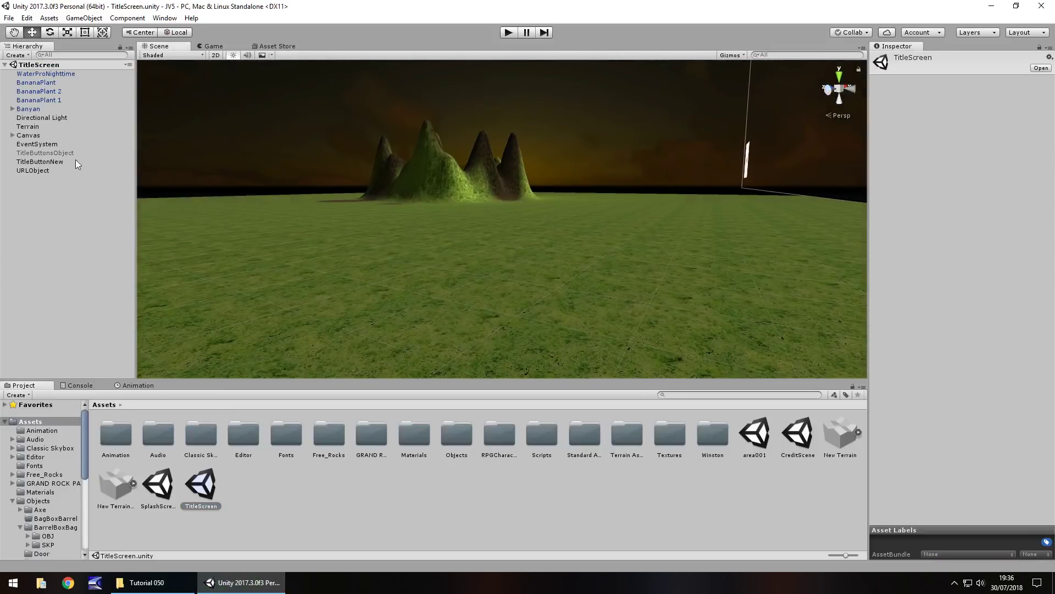
# Focus on the Banyan tree, play the TitleScreen scene to view its menu, and stop the playback.
pyautogui.doubleClick(75, 161)
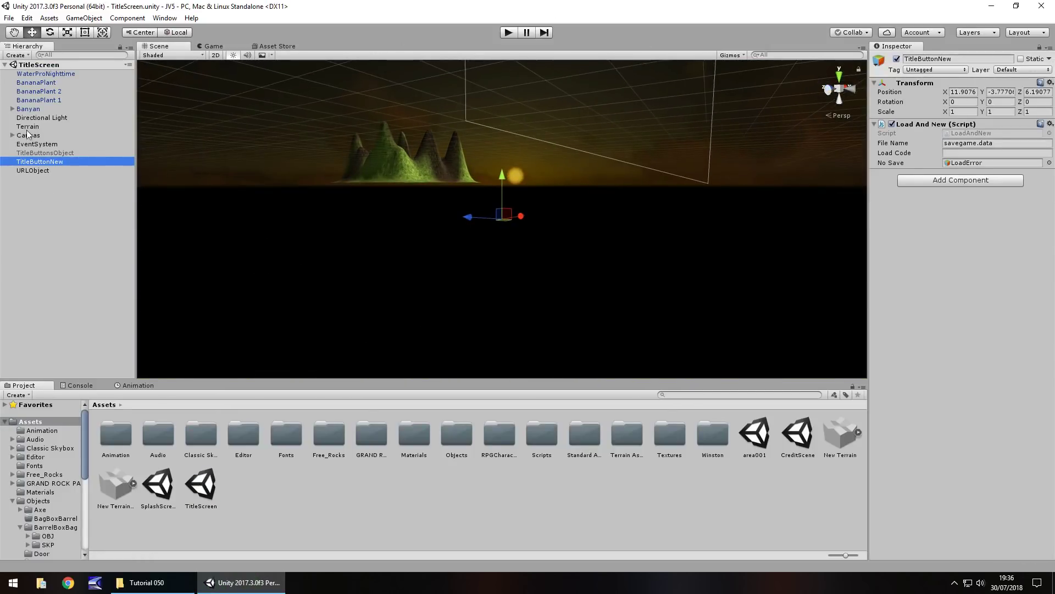
pyautogui.doubleClick(30, 109)
pyautogui.moveTo(472, 206); pyautogui.dragTo(520, 226, button='right')
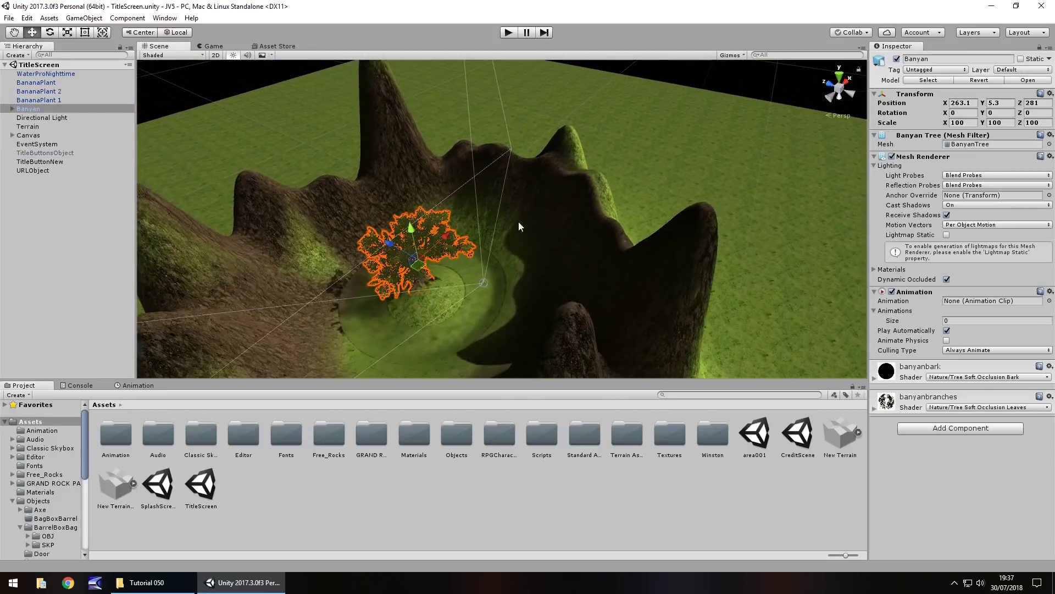
pyautogui.click(510, 35)
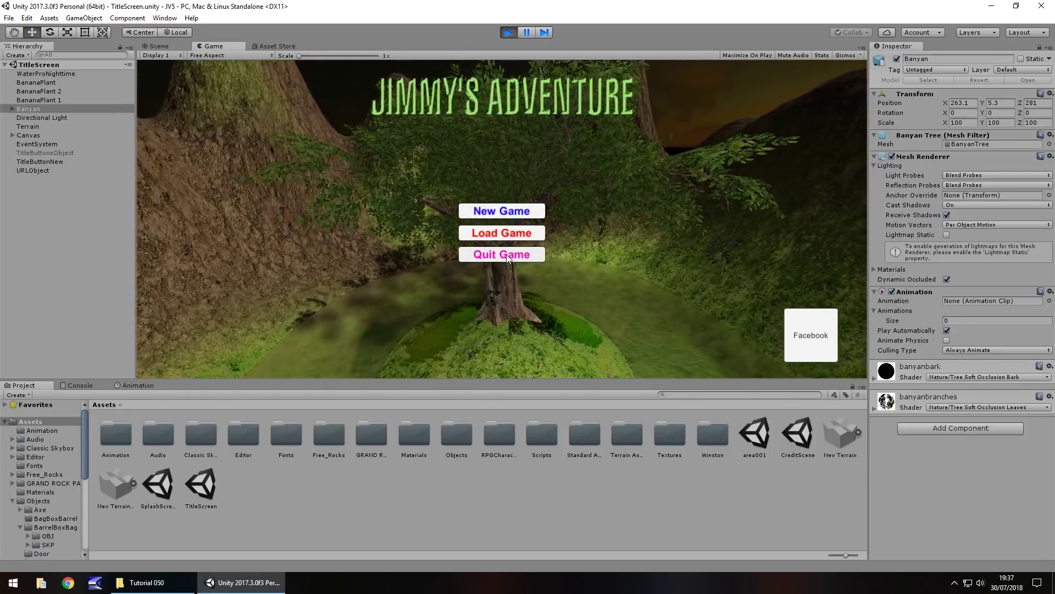
pyautogui.click(508, 33)
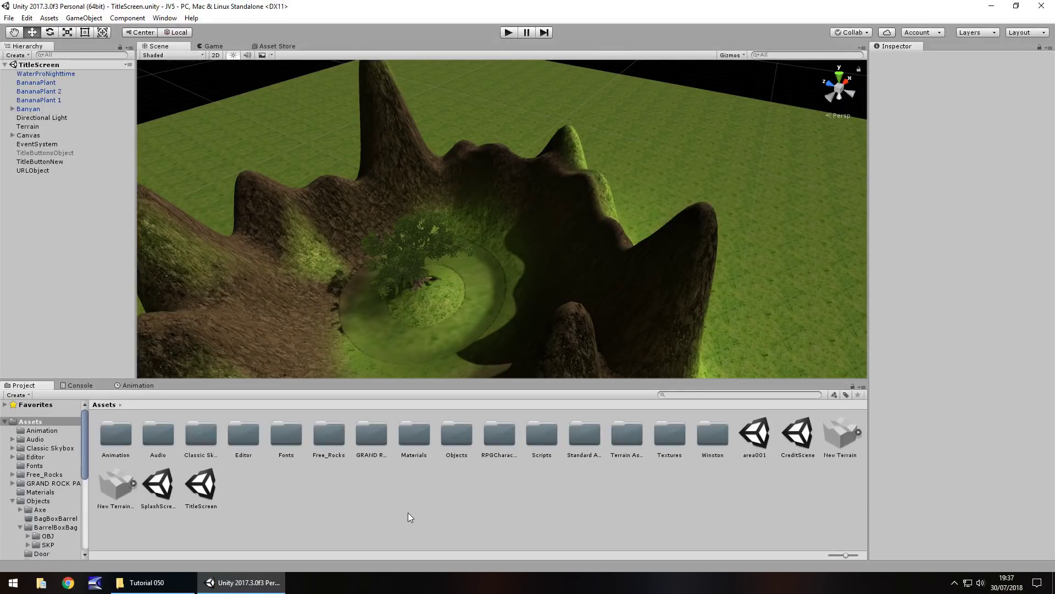
# Reopen the area001 scene, return to the village by way of the MovingLedge object and select the World001 terrain.
pyautogui.click(746, 439)
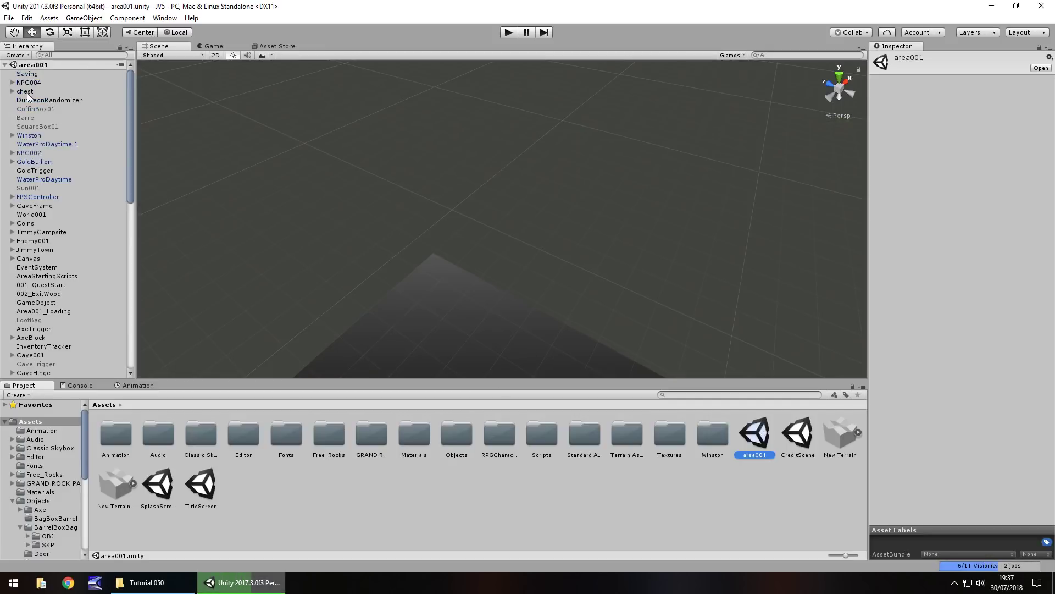
pyautogui.moveTo(130, 133); pyautogui.dragTo(121, 315)
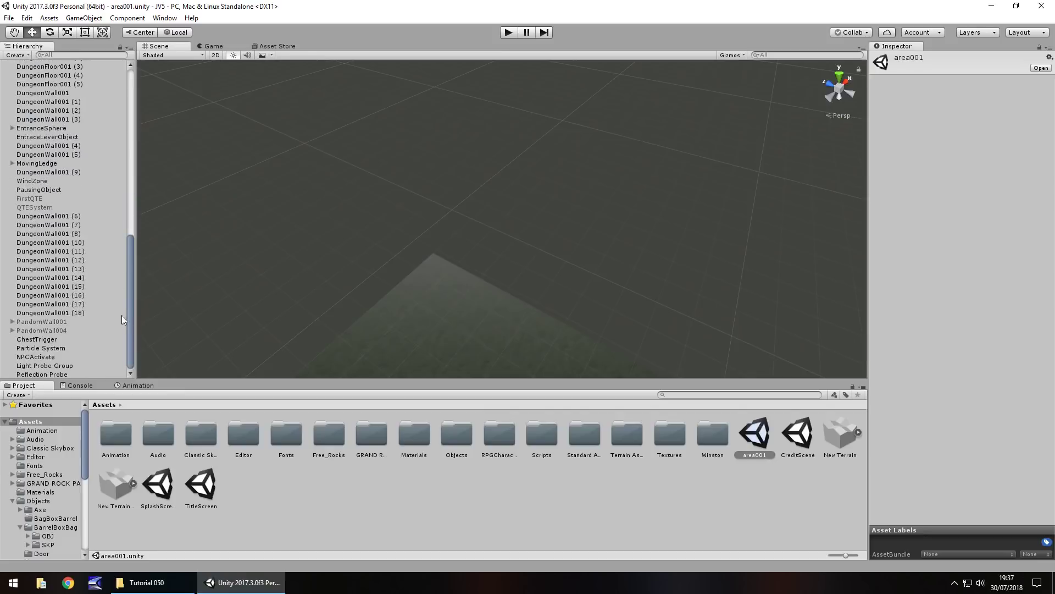
pyautogui.doubleClick(42, 162)
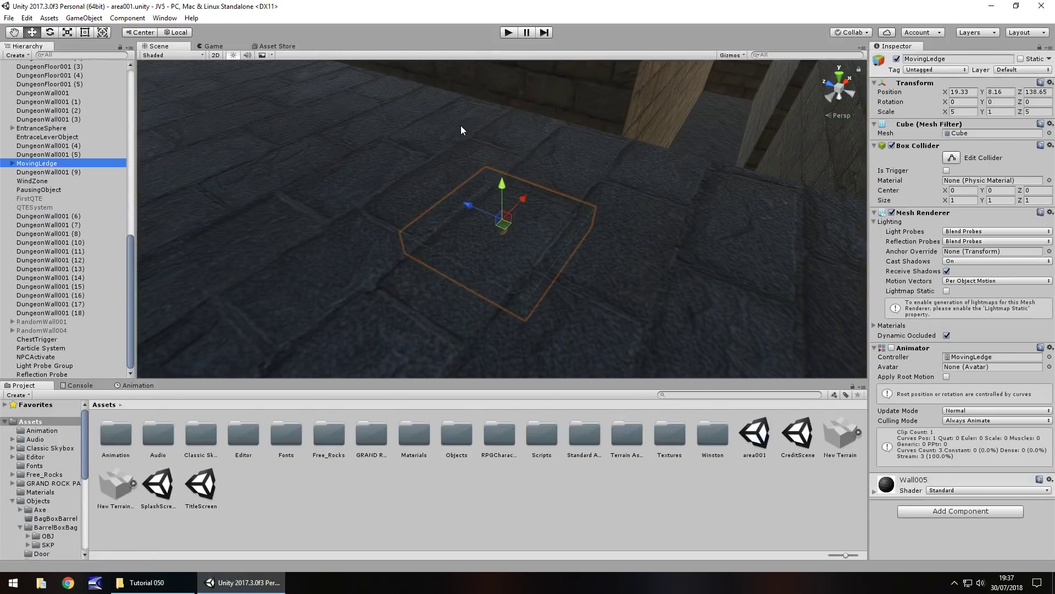
pyautogui.moveTo(461, 126); pyautogui.dragTo(492, 277, button='right')
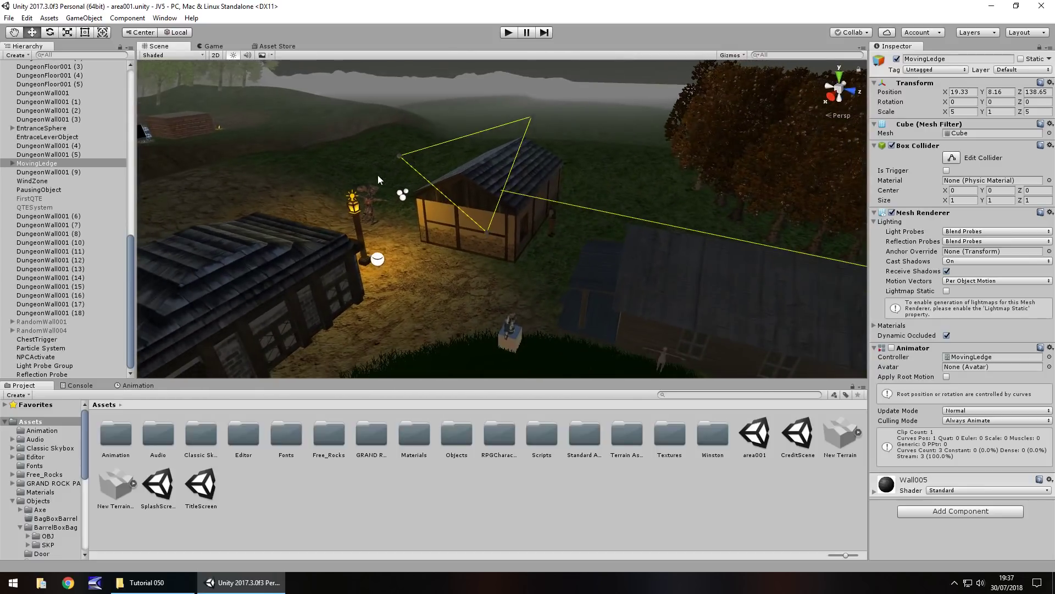
pyautogui.click(345, 157)
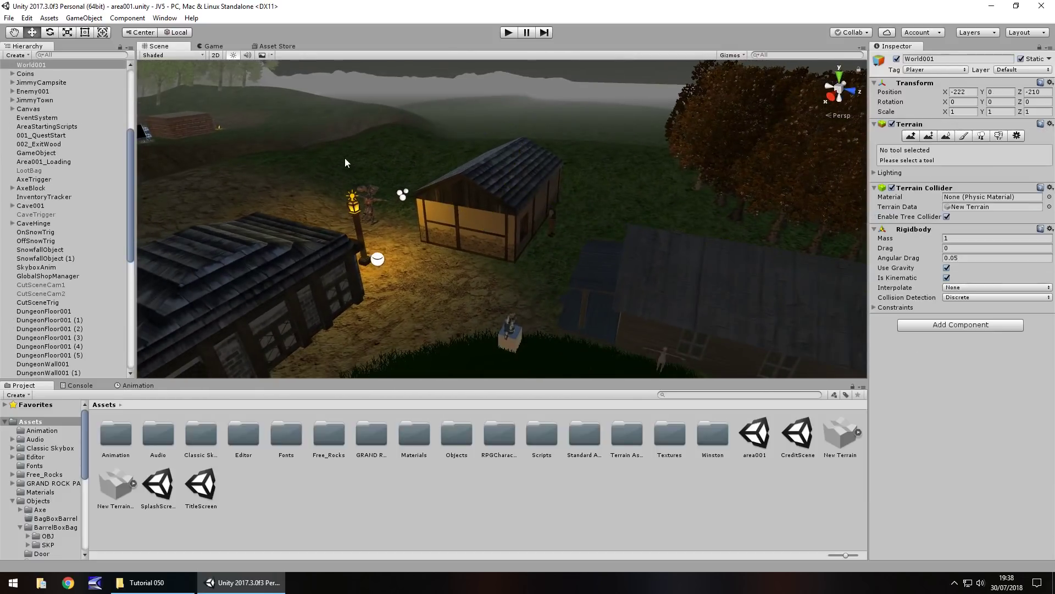